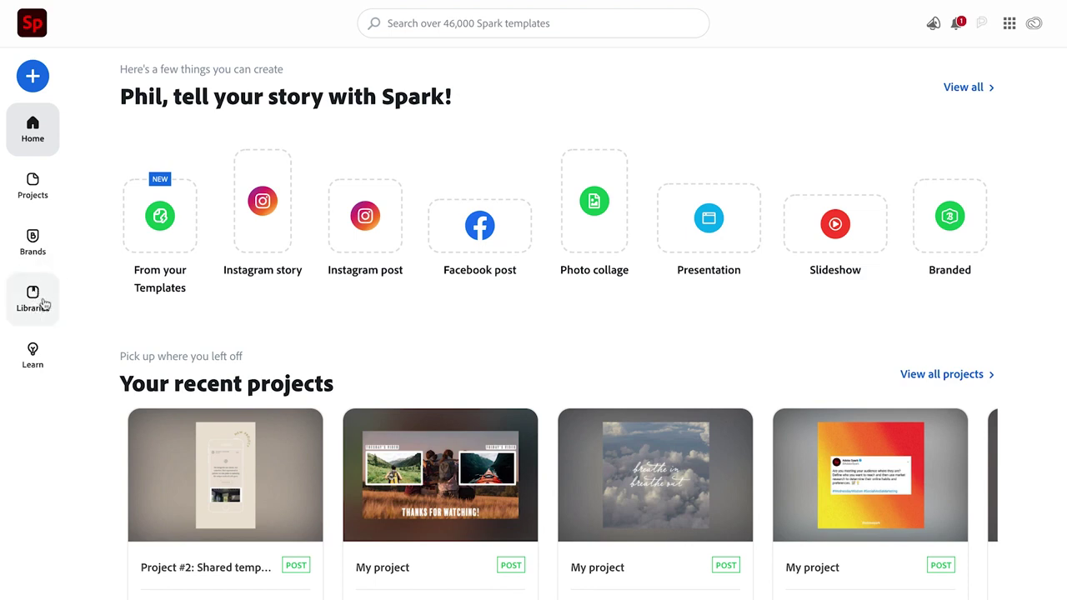
# Show the Libraries page listing the six libraries, HOF11 through Mock-up
pyautogui.click(45, 305)
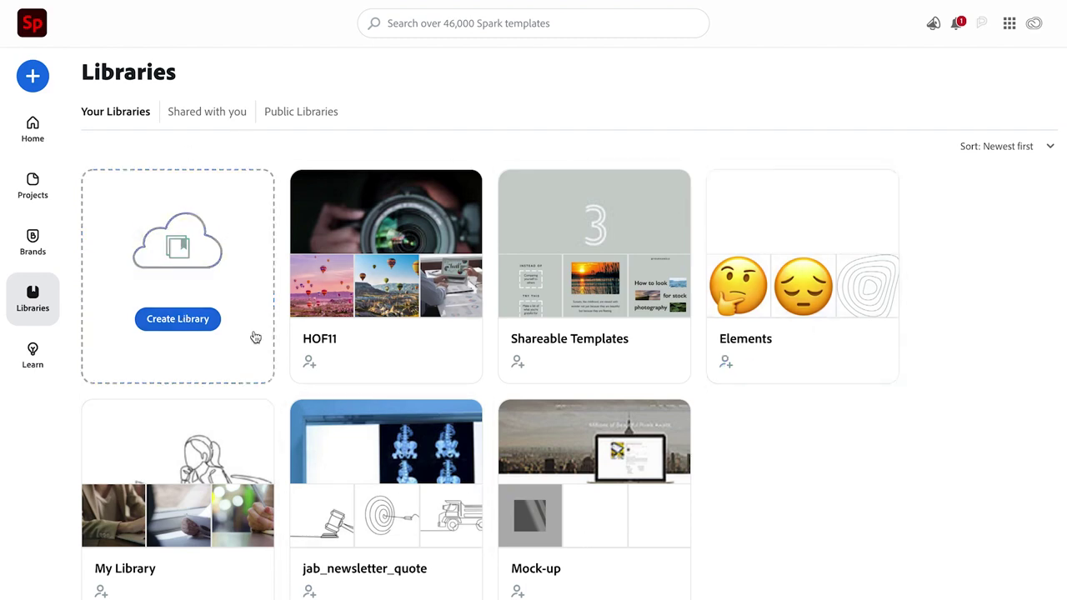
pyautogui.moveTo(595, 381)
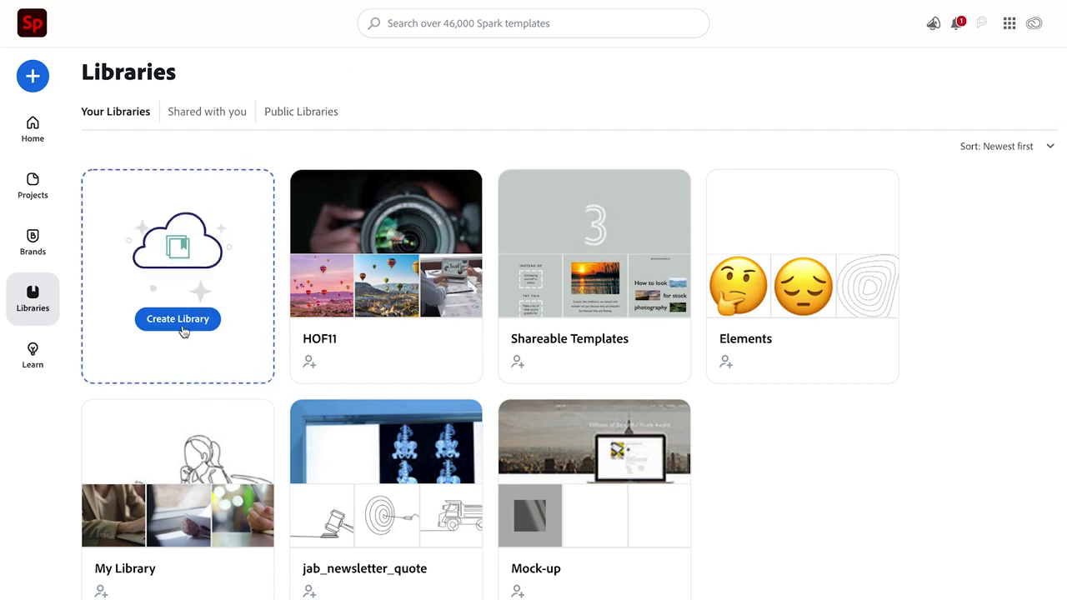
# Create an empty library named 'Example', check its assets, and return to the libraries list
pyautogui.click(186, 320)
pyautogui.write('Example')
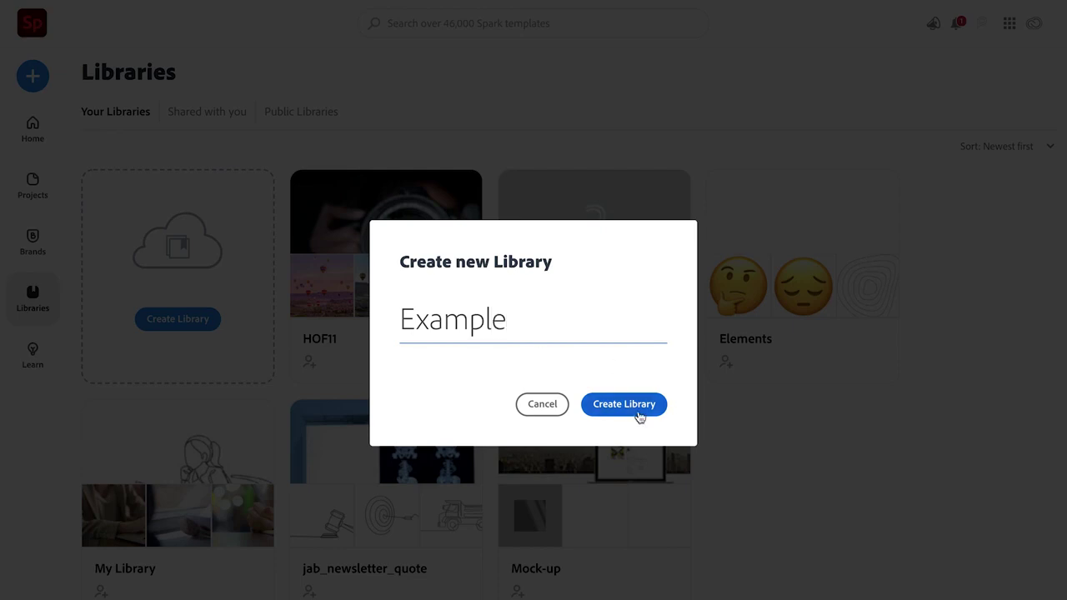
pyautogui.click(639, 415)
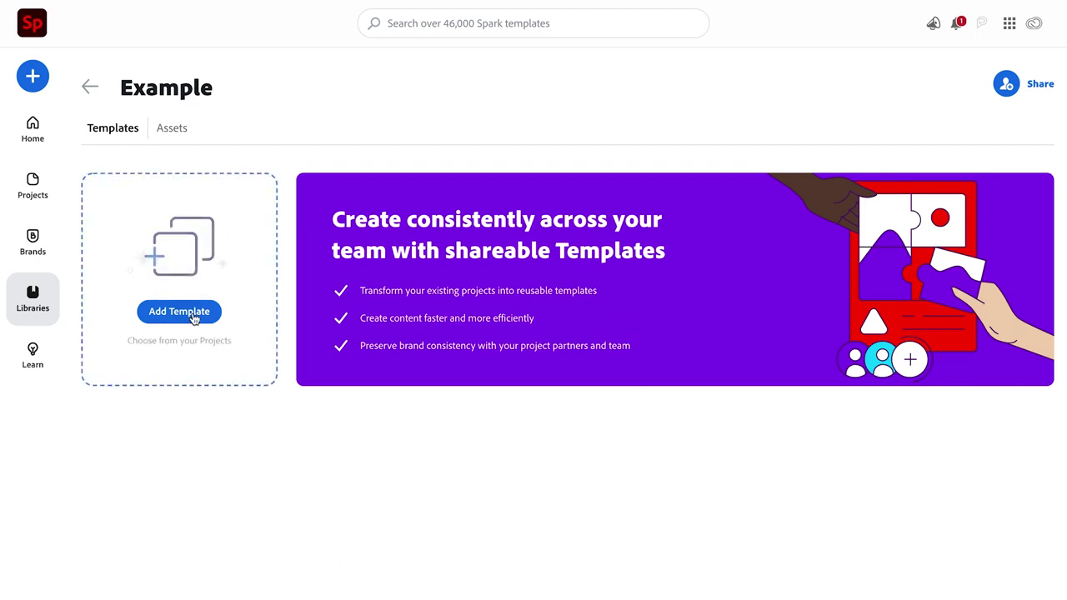
pyautogui.click(165, 131)
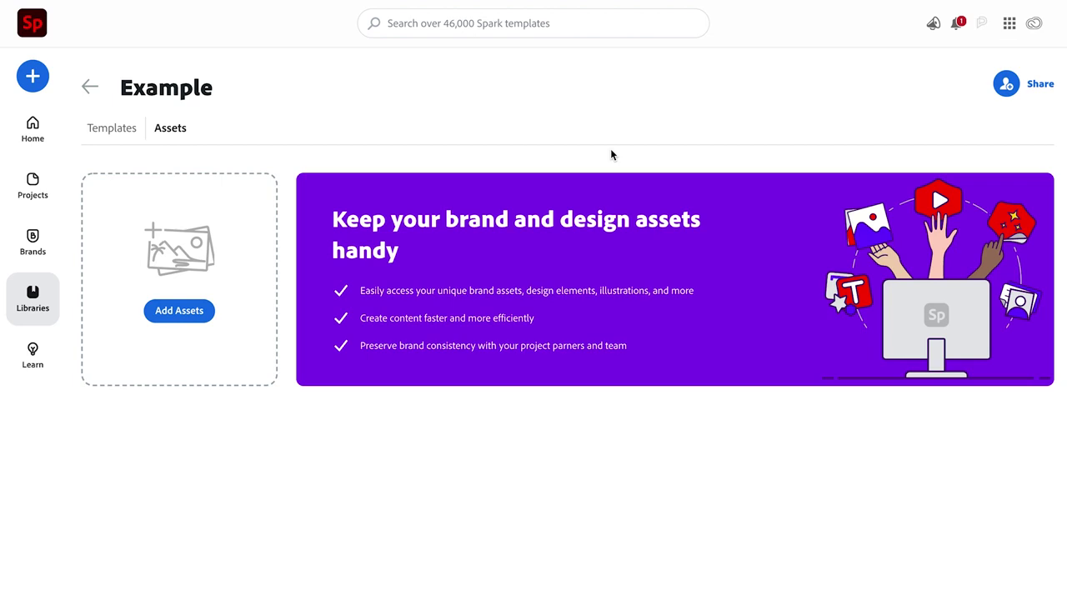
pyautogui.click(90, 86)
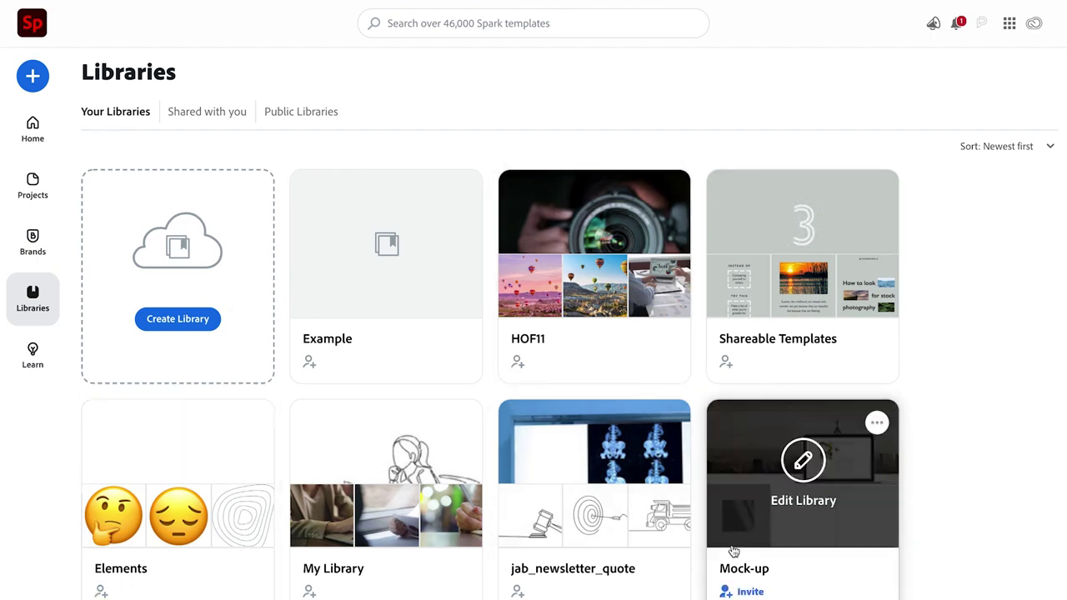
# Check libraries shared with you, then browse featured Public Libraries like Make It Happen and Style Makers
pyautogui.moveTo(330, 492)
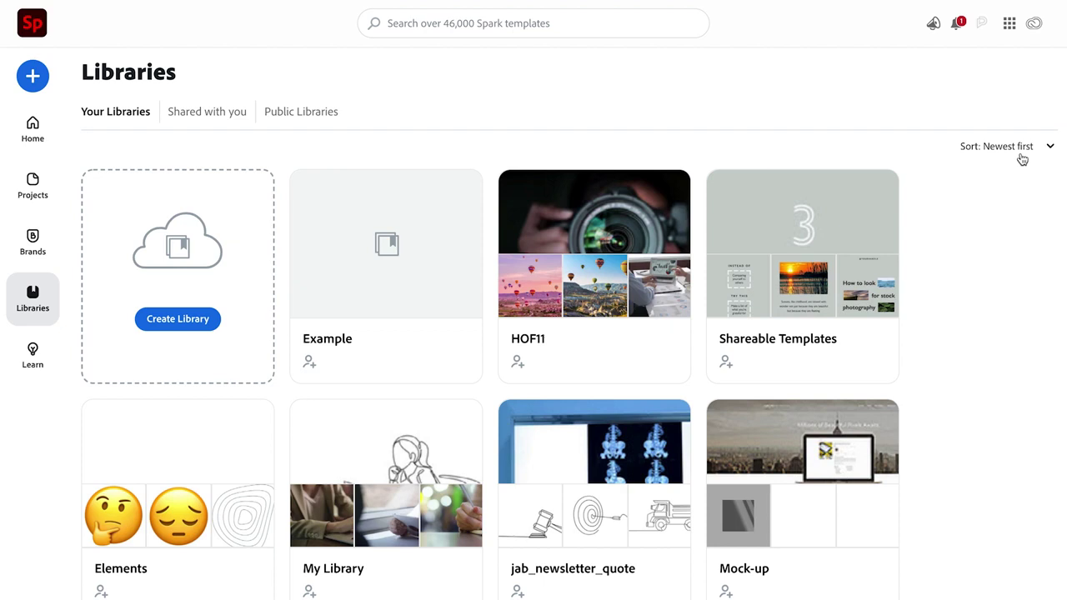
pyautogui.moveTo(668, 438)
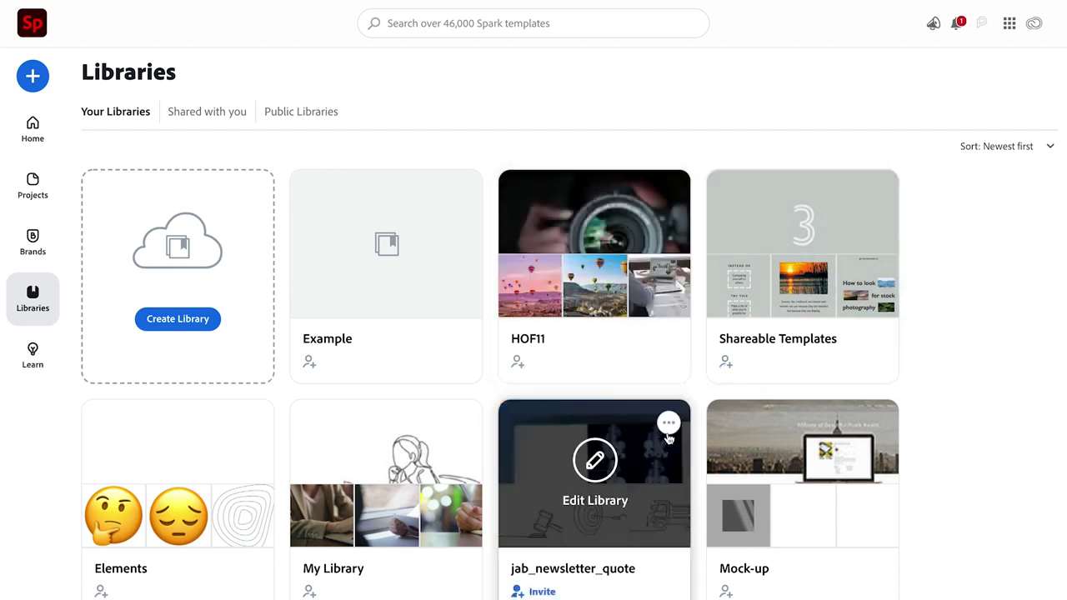
pyautogui.click(219, 117)
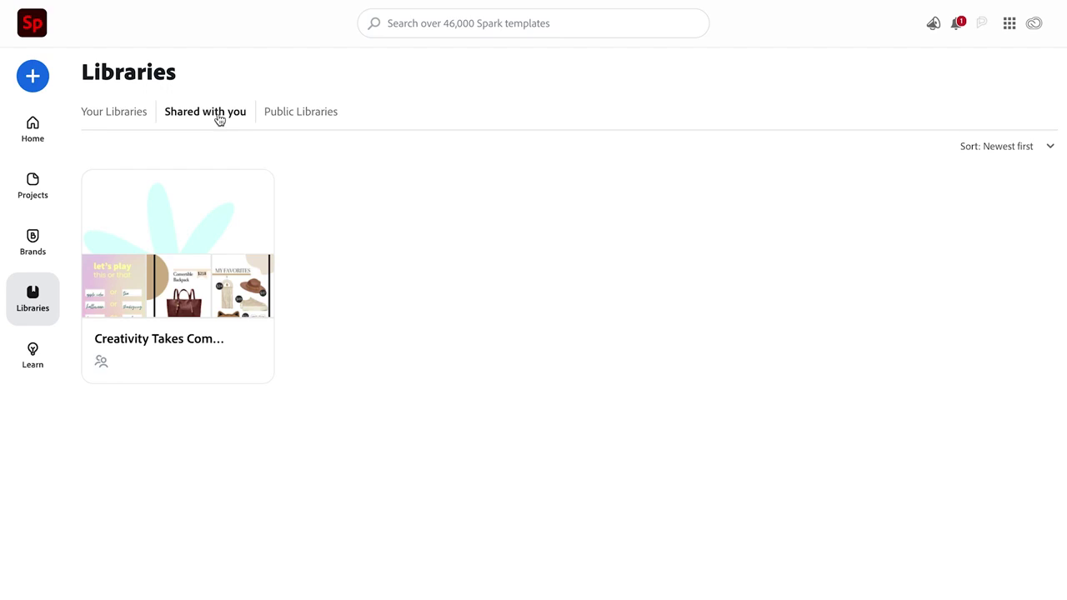
pyautogui.moveTo(132, 313)
pyautogui.click(304, 122)
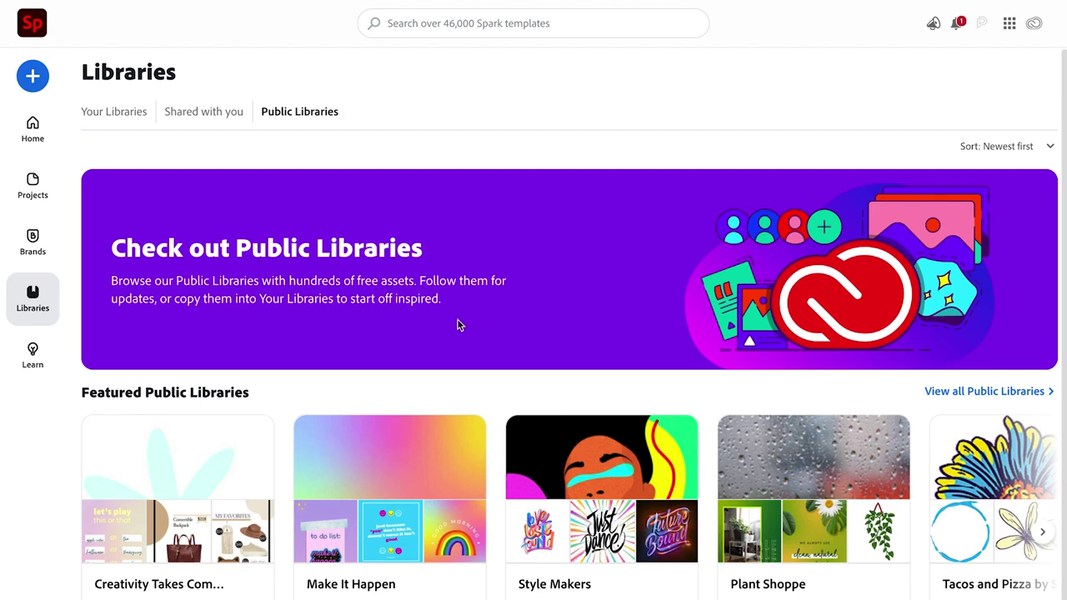
pyautogui.scroll(-1, 470, 380)
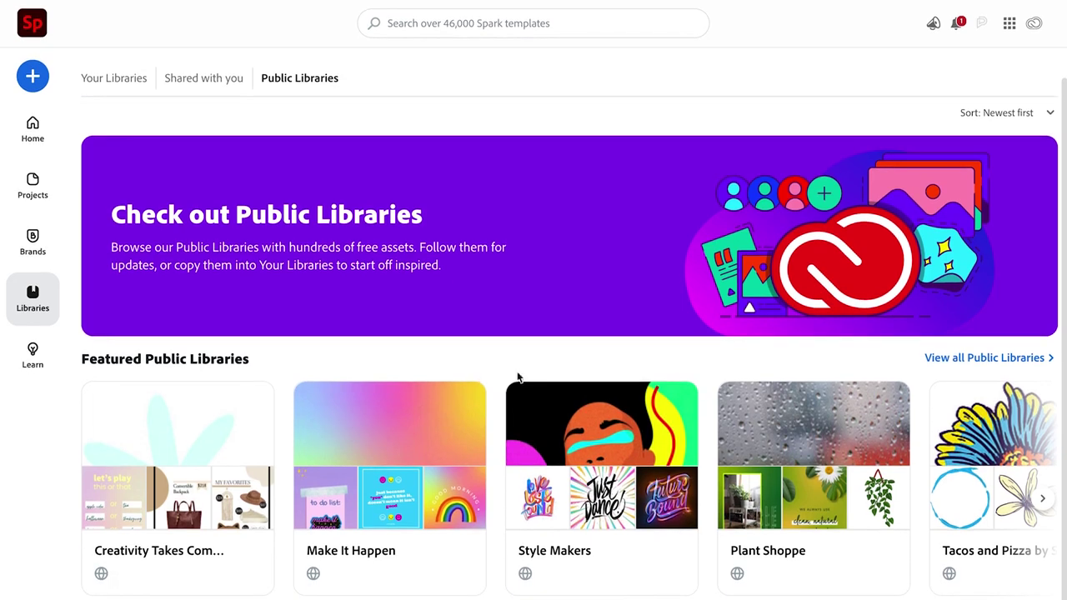
# Show every available public library and scroll through the full grid
pyautogui.click(984, 360)
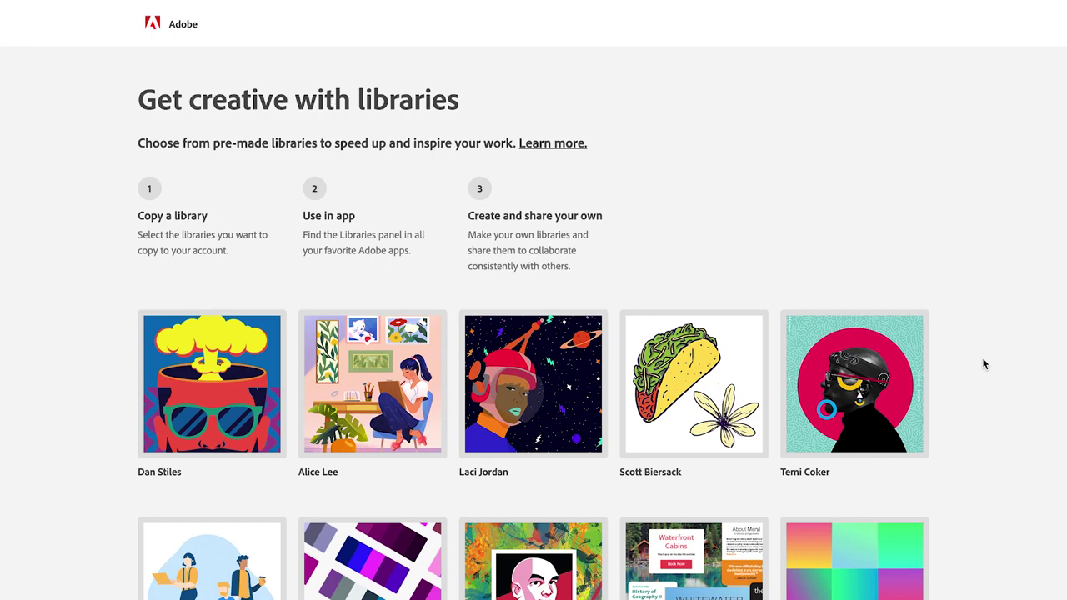
pyautogui.scroll(-2, 540, 364)
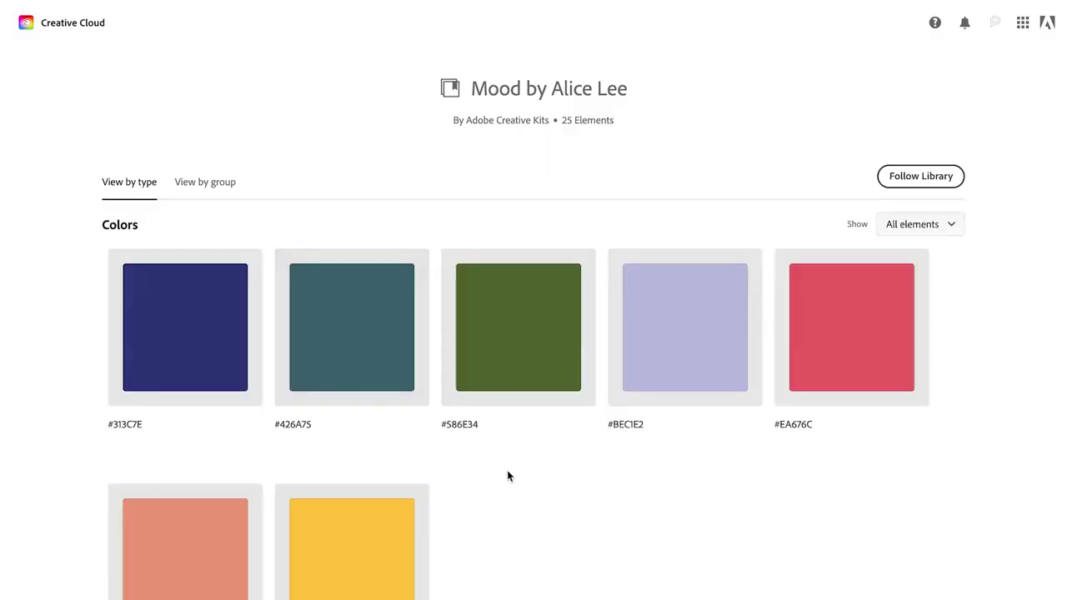
pyautogui.scroll(-10, 539, 480)
pyautogui.scroll(10, 560, 484)
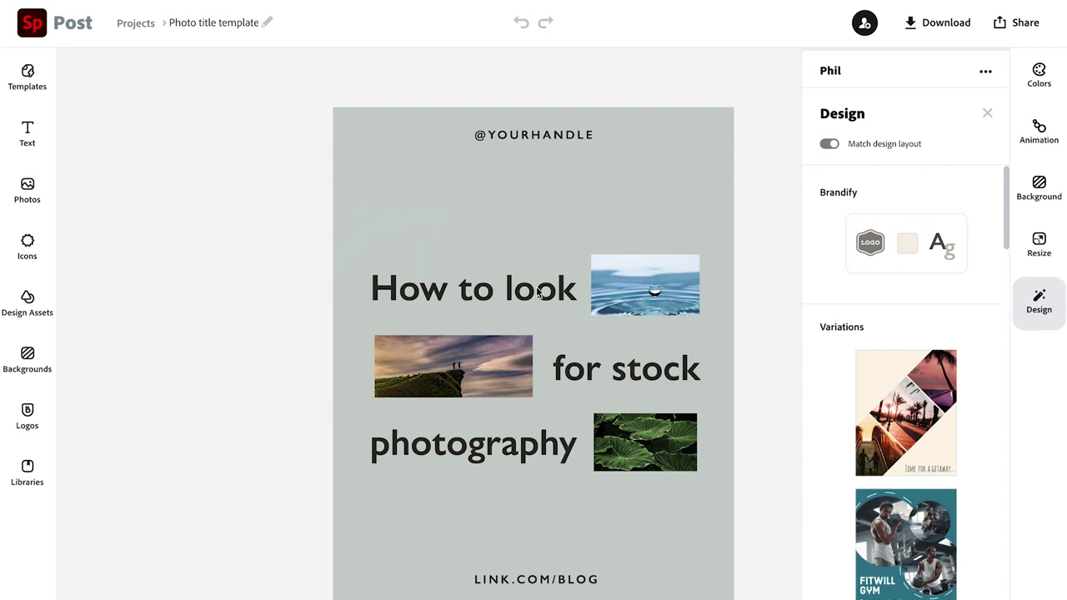
# Replace the water-drop photo, choosing Libraries instead of free photos as the source
pyautogui.click(672, 289)
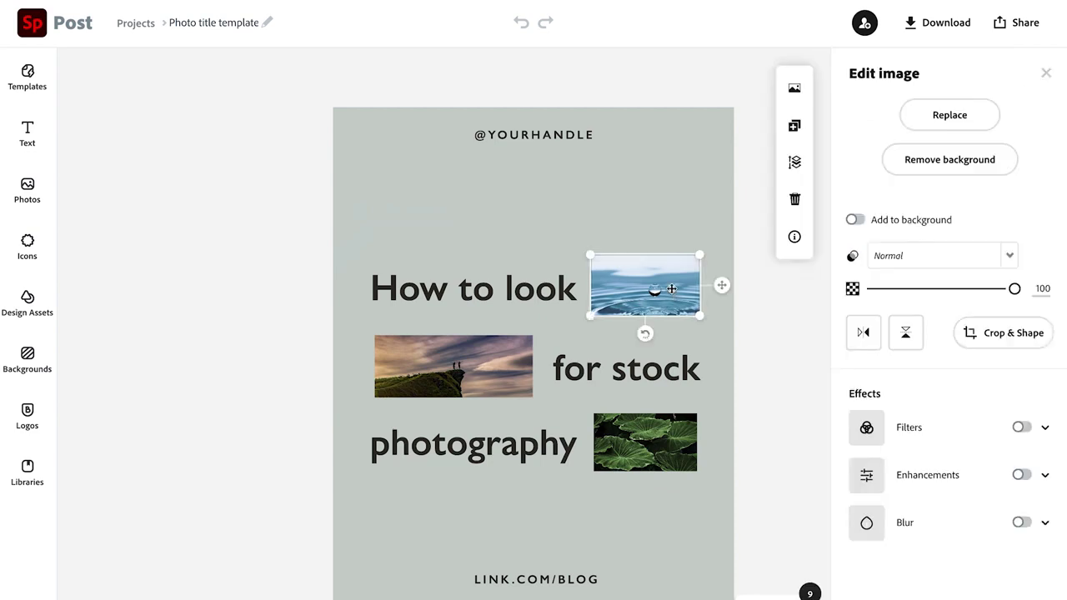
pyautogui.click(966, 123)
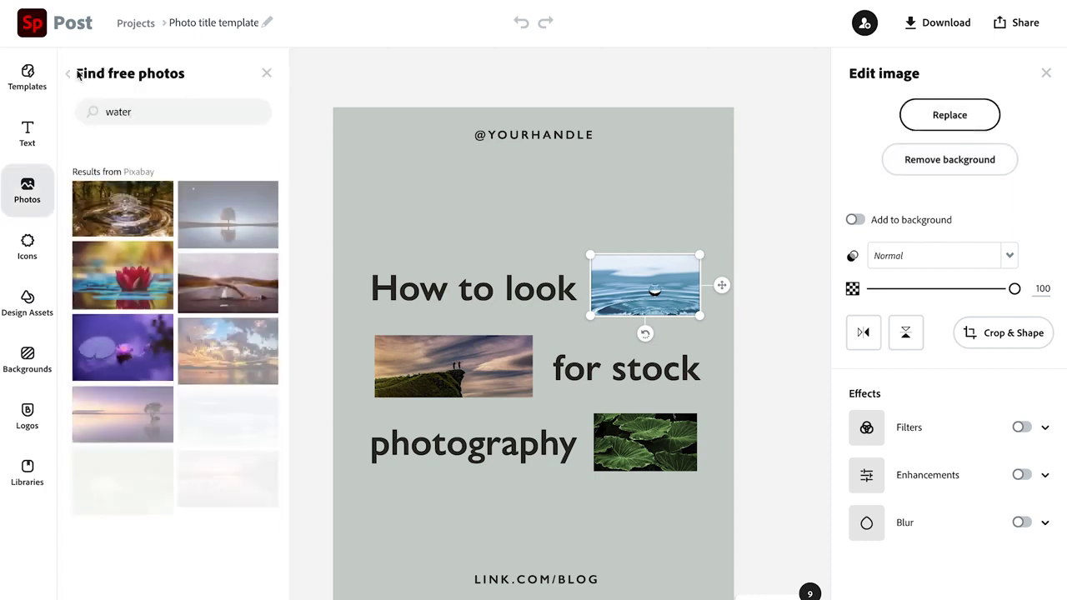
pyautogui.click(66, 75)
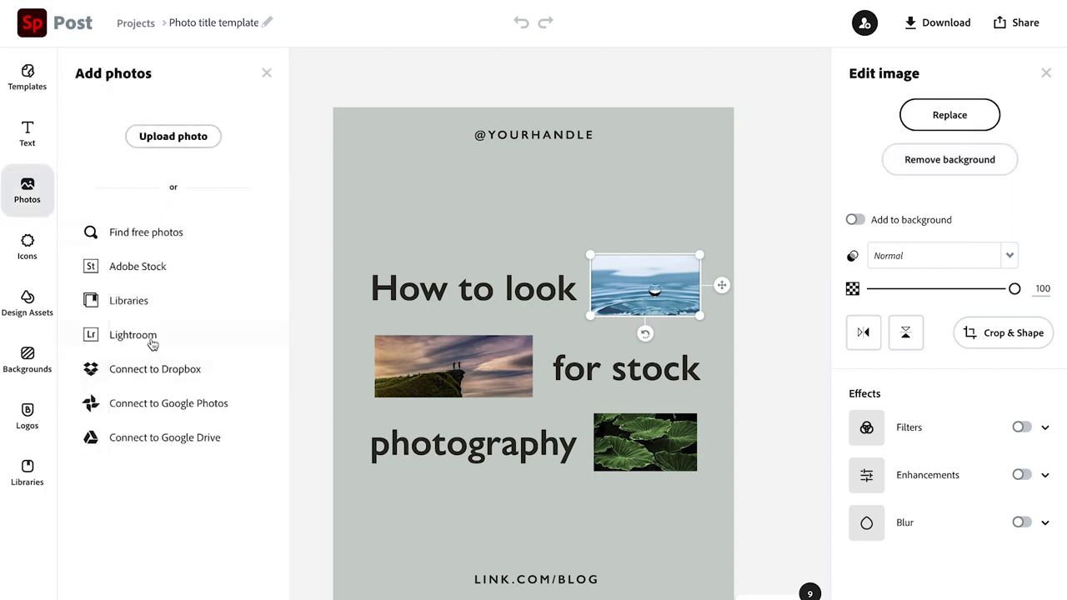
pyautogui.click(135, 309)
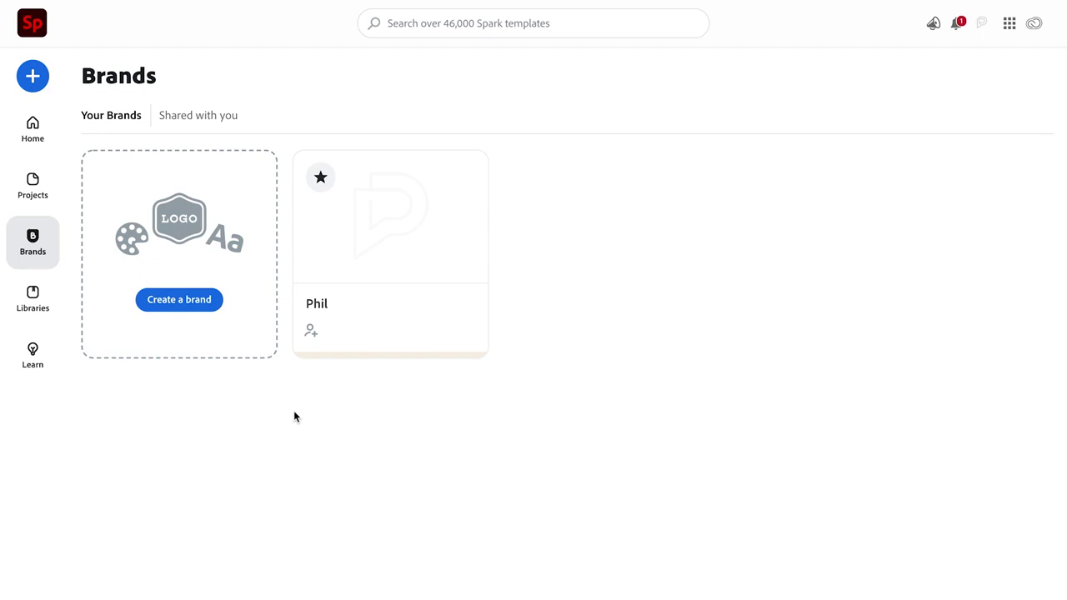
# Check brands shared with you, return to Your Brands, and open the existing brand kit
pyautogui.moveTo(444, 195)
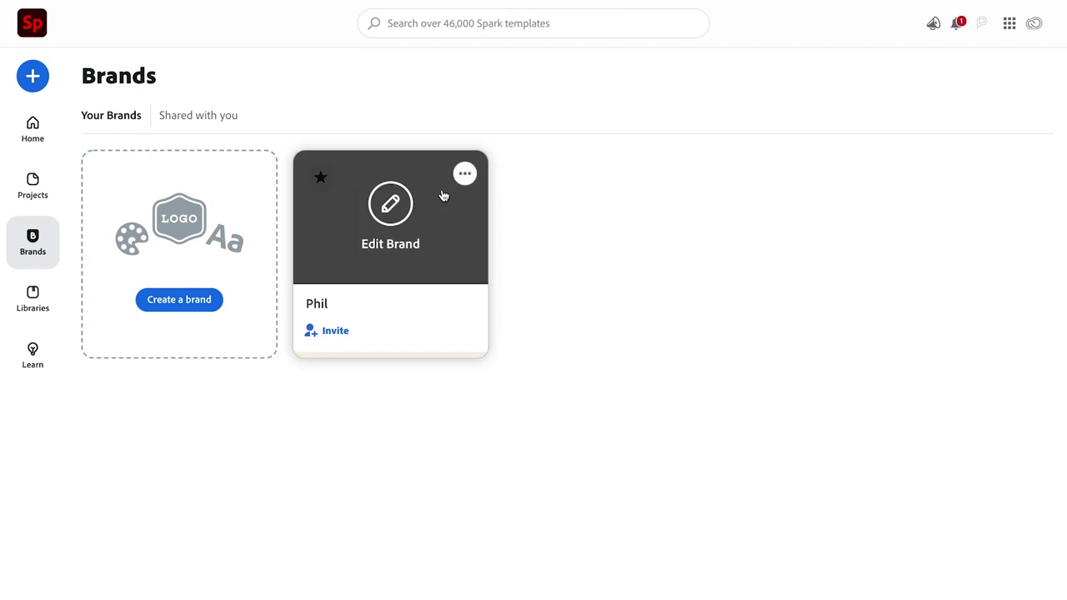
pyautogui.click(208, 121)
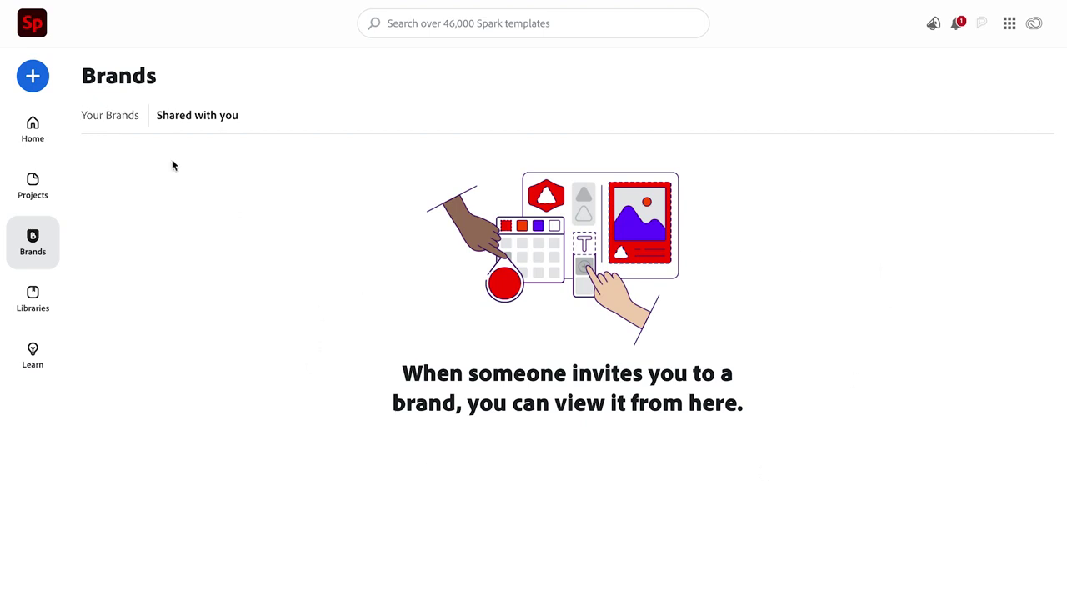
pyautogui.click(119, 119)
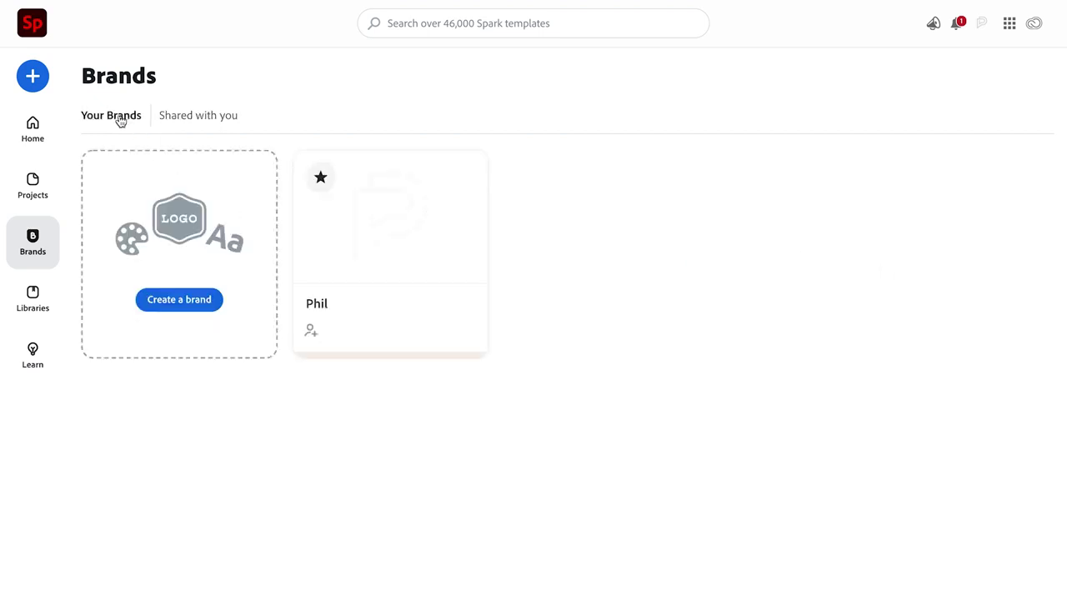
pyautogui.click(398, 217)
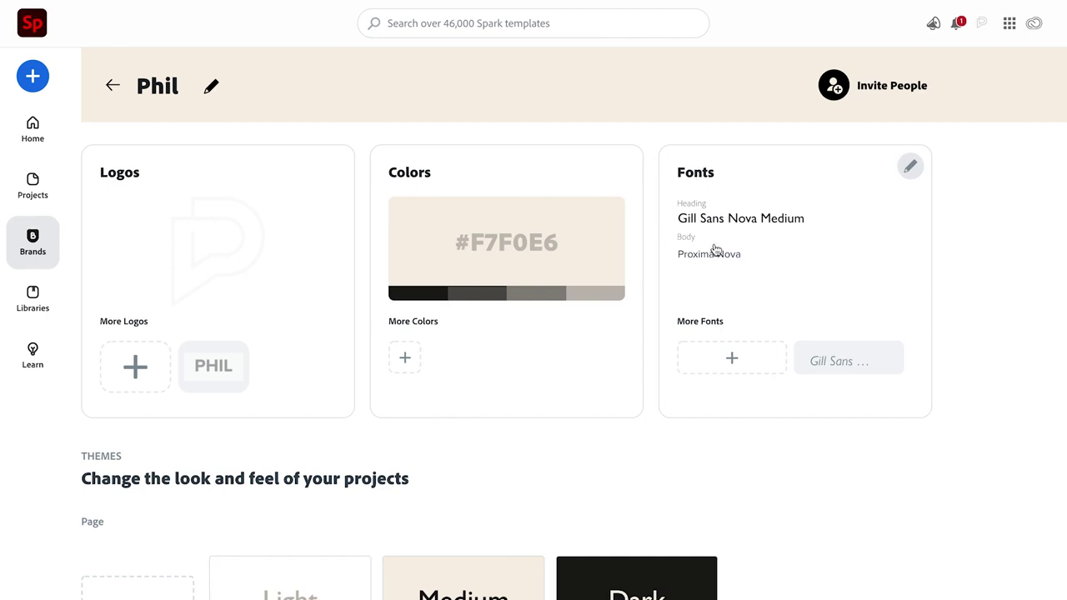
# Scroll through the brand kit's logos, #F7F0E6 colour and fonts
pyautogui.scroll(-4, 810, 325)
pyautogui.scroll(-1, 817, 324)
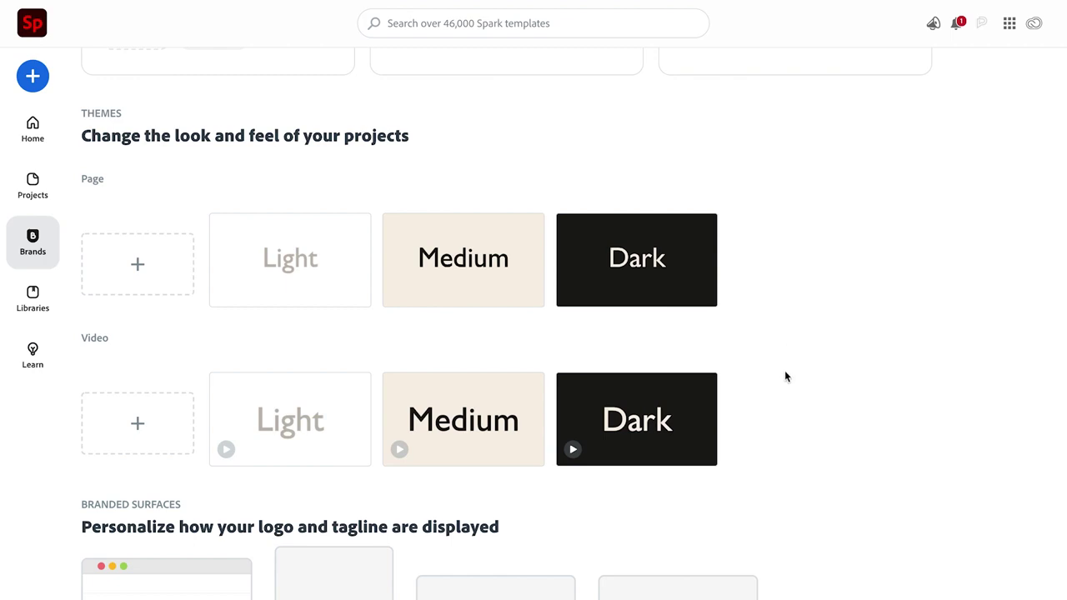
pyautogui.scroll(-1, 785, 376)
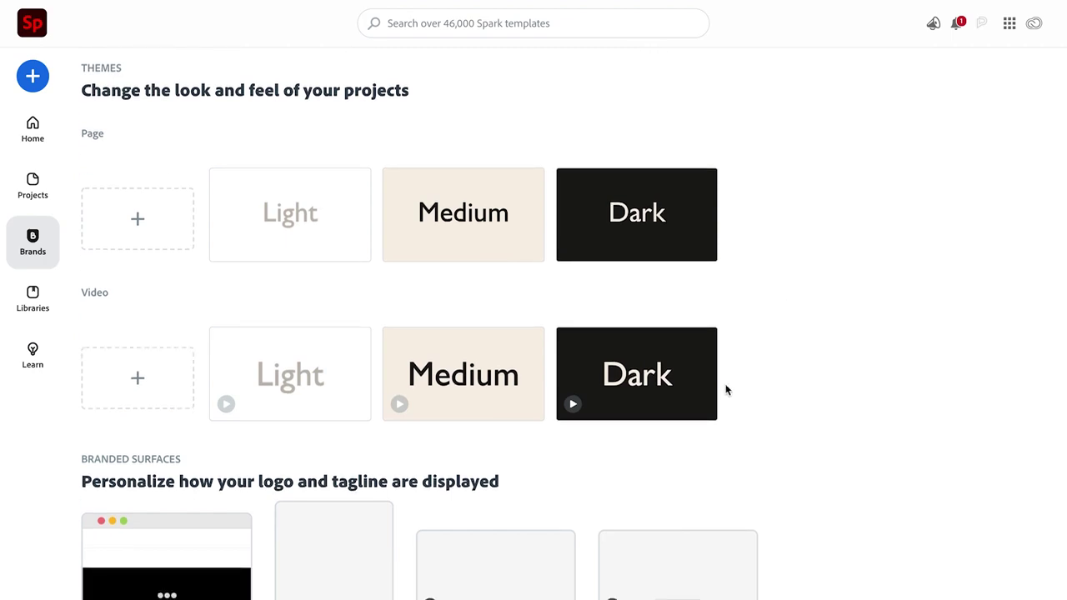
pyautogui.scroll(-1, 725, 389)
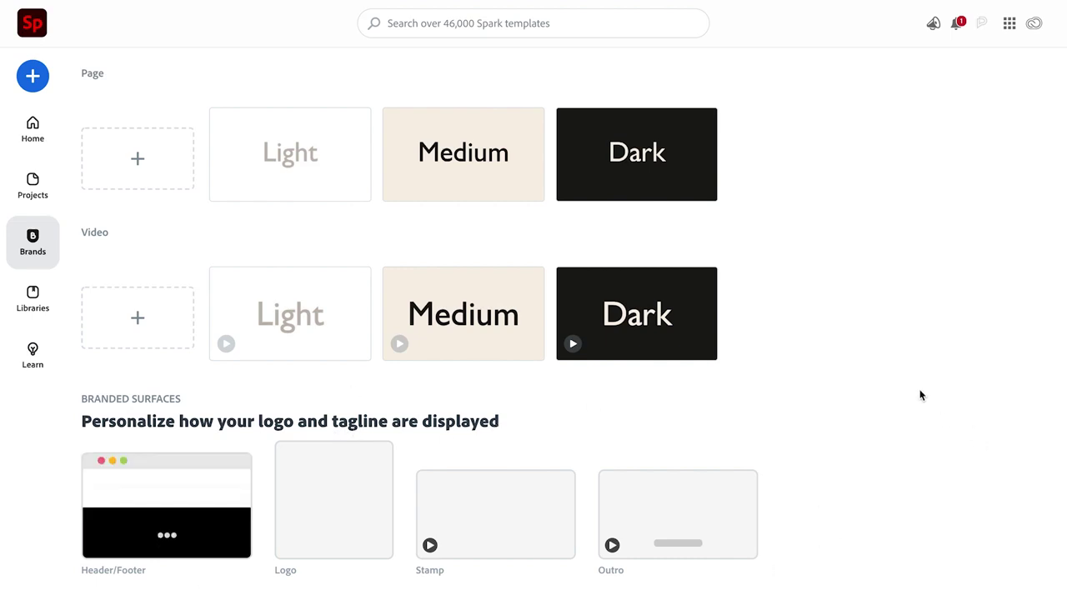
pyautogui.scroll(5, 920, 395)
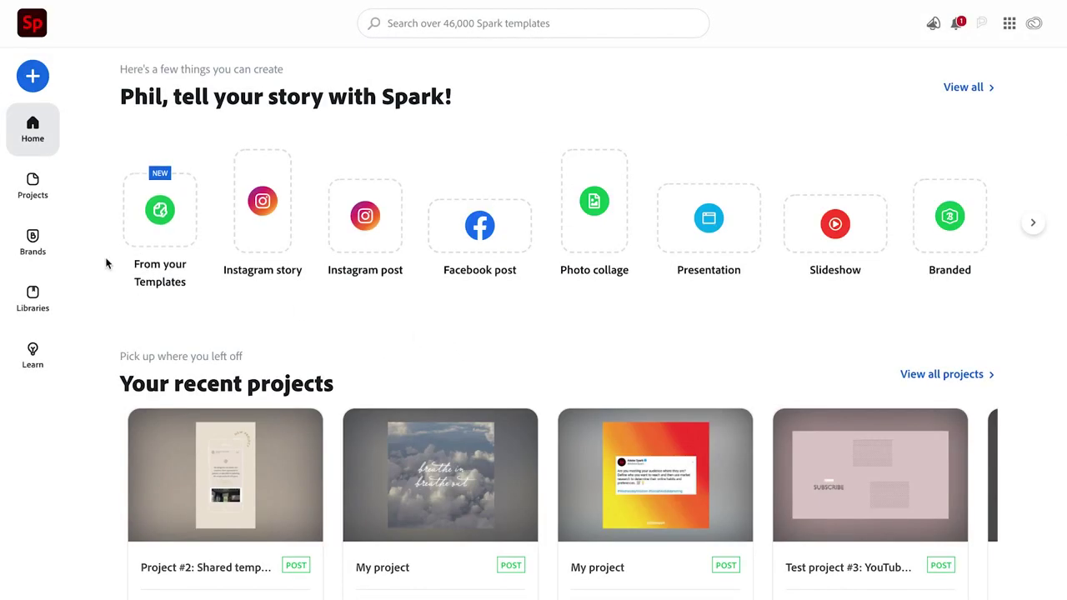
# Open Photo title template from the Projects list and dismiss the design suggestions panel
pyautogui.click(40, 199)
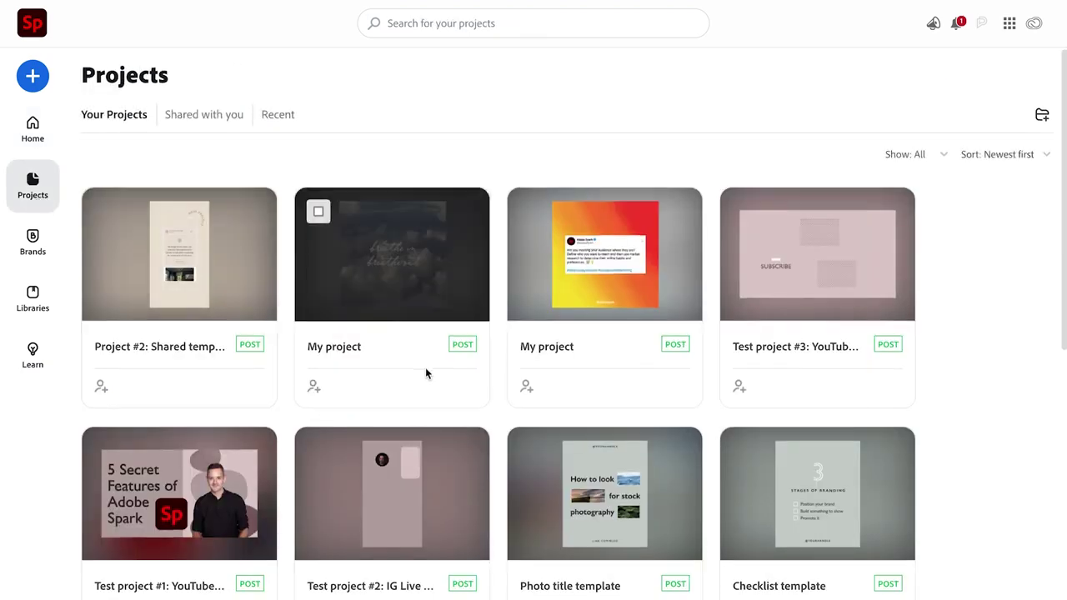
pyautogui.scroll(-3, 429, 372)
pyautogui.scroll(1, 436, 376)
pyautogui.moveTo(440, 377)
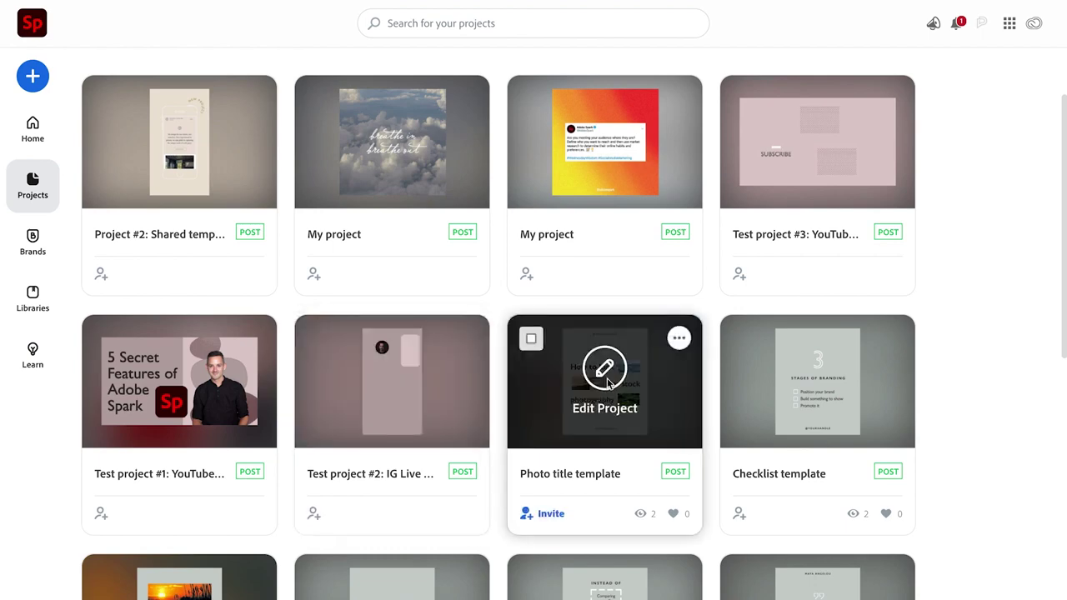
pyautogui.click(607, 379)
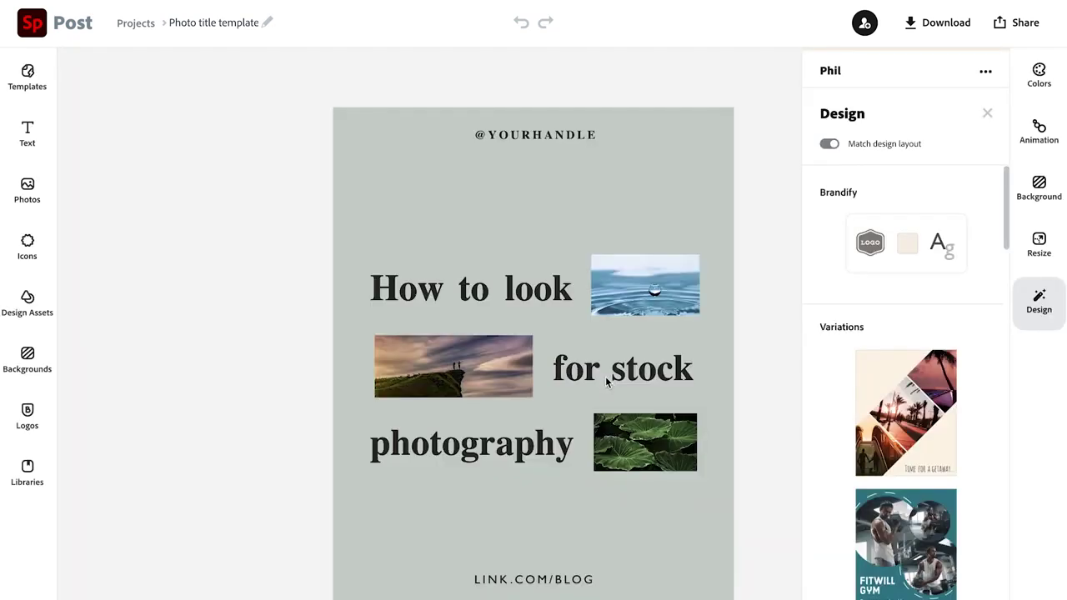
pyautogui.click(252, 223)
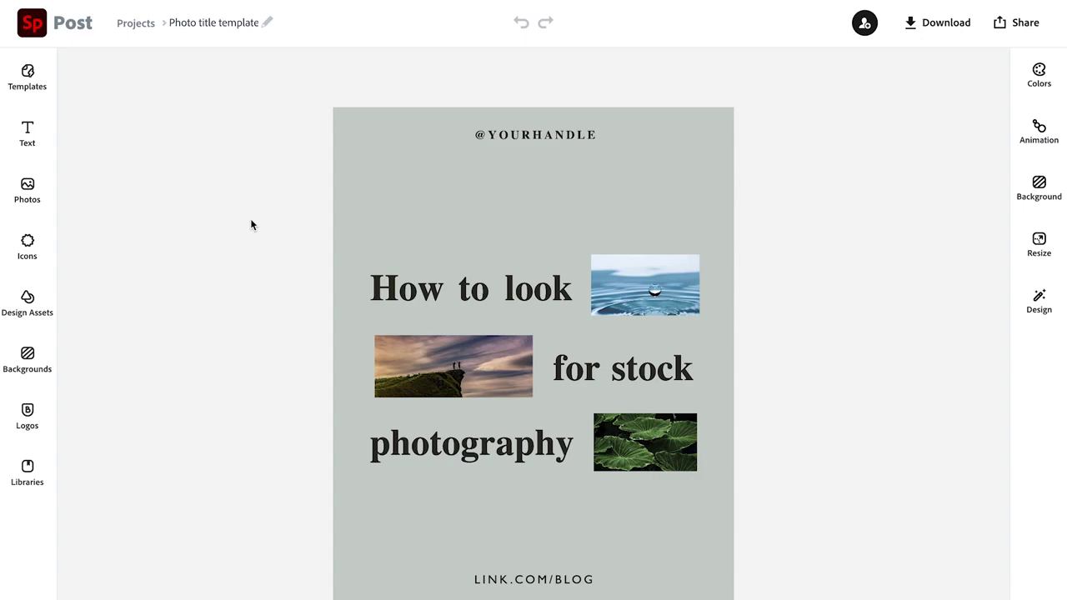
# Invite the collaborator's e-mail to edit, noting 'Check out this new design I'd love your help with'
pyautogui.click(865, 26)
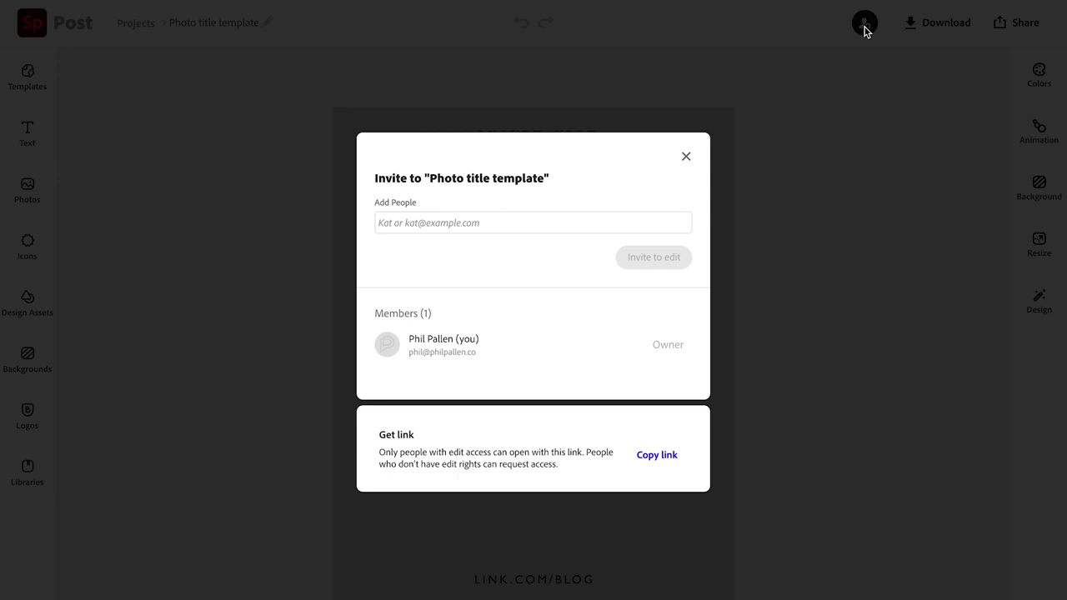
pyautogui.click(432, 227)
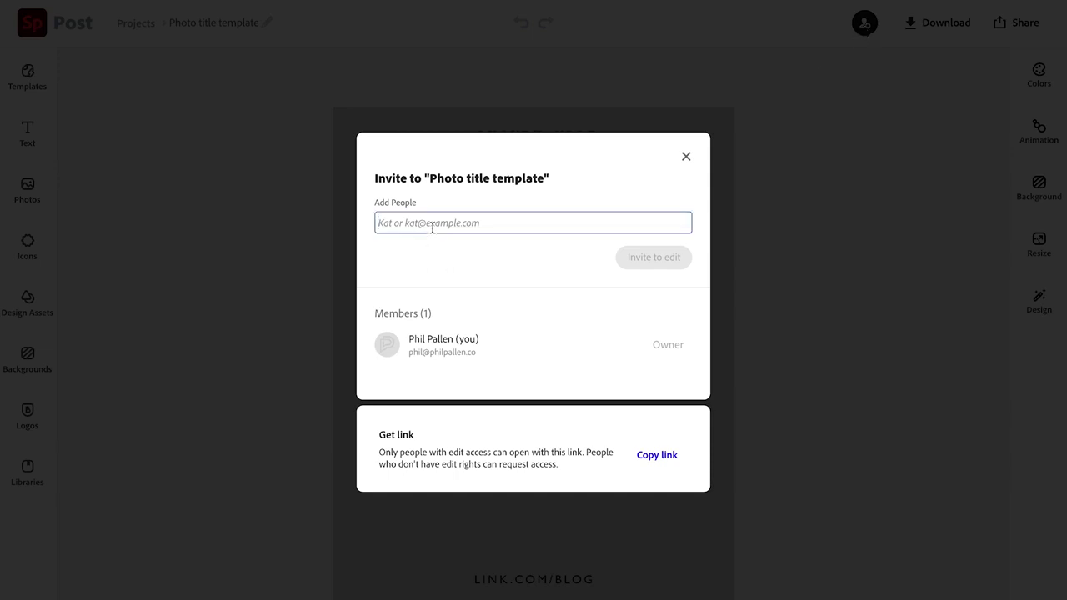
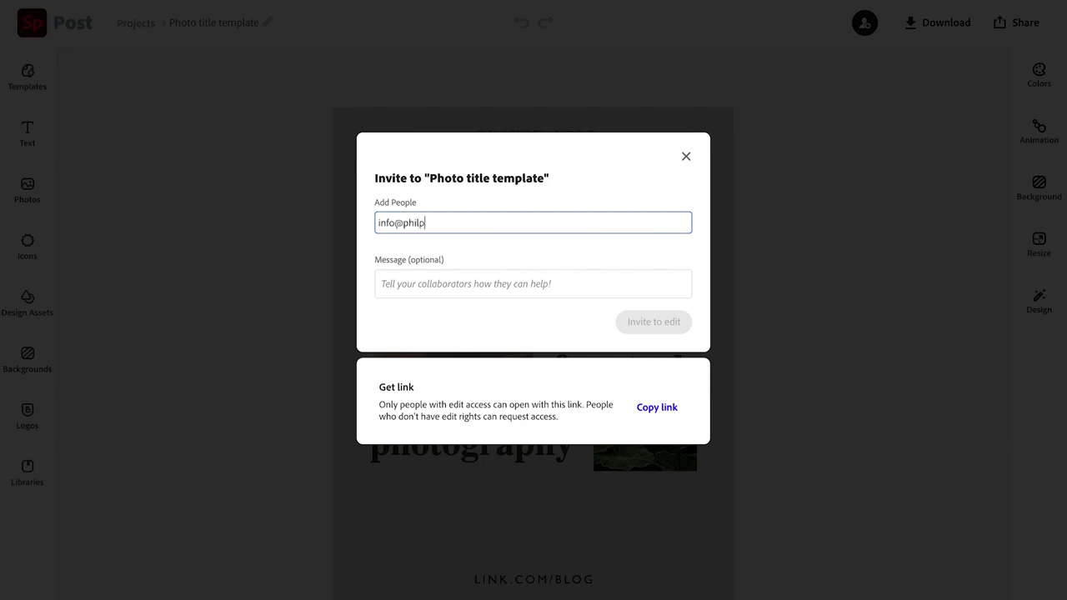
pyautogui.click(425, 292)
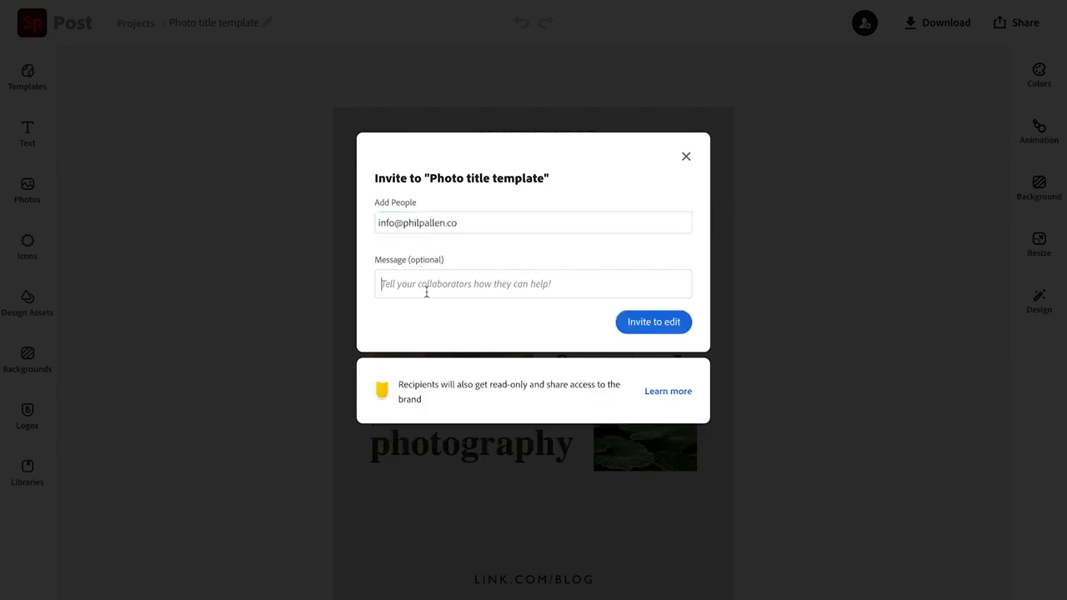
pyautogui.write('Check')
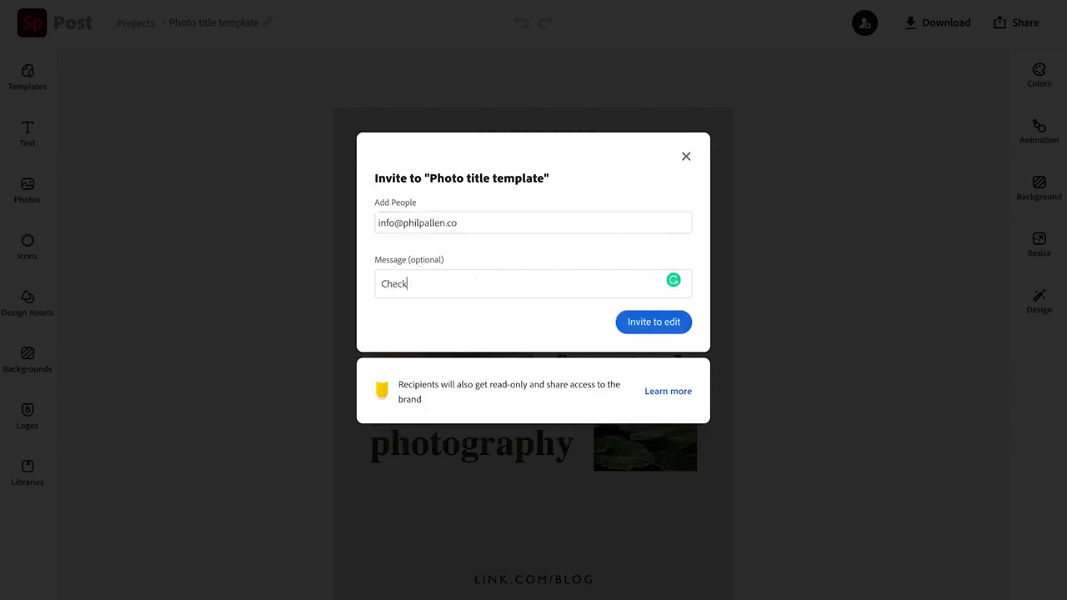
pyautogui.write(" out this new design I'd love your help wi")
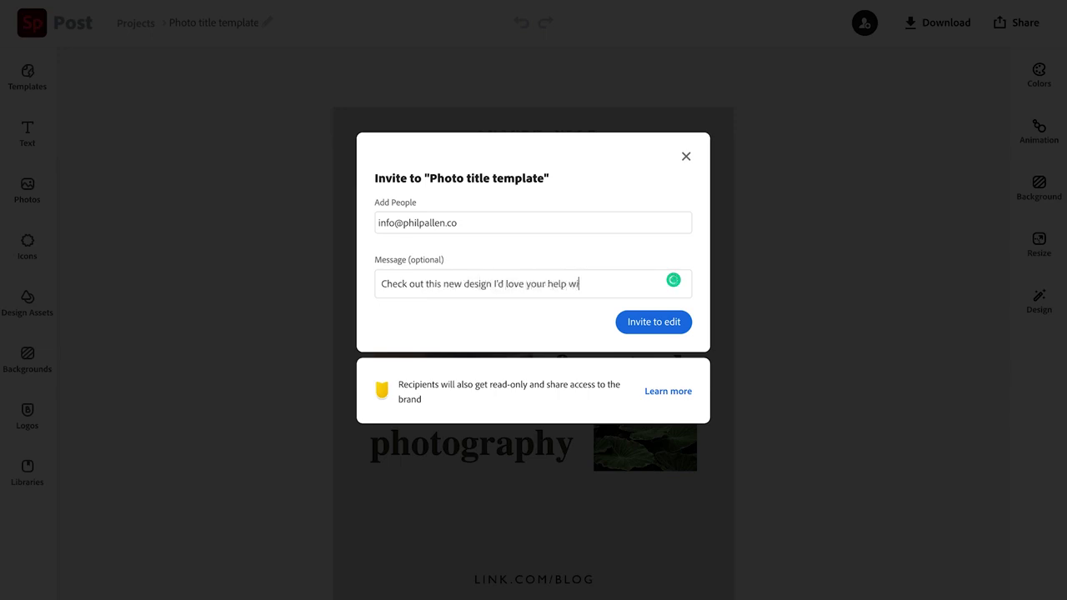
pyautogui.write('th')
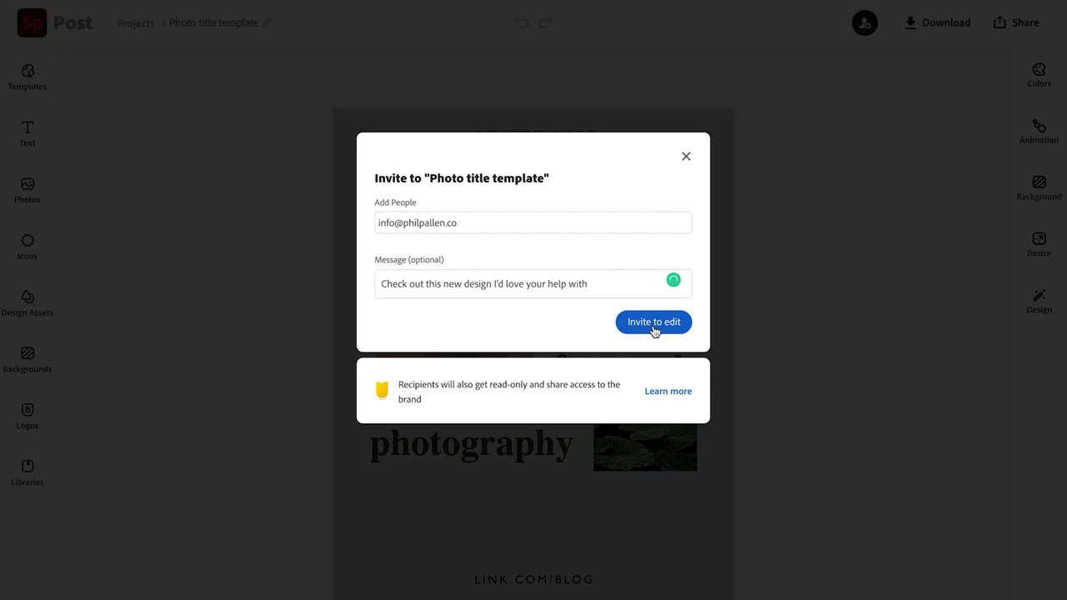
pyautogui.click(654, 325)
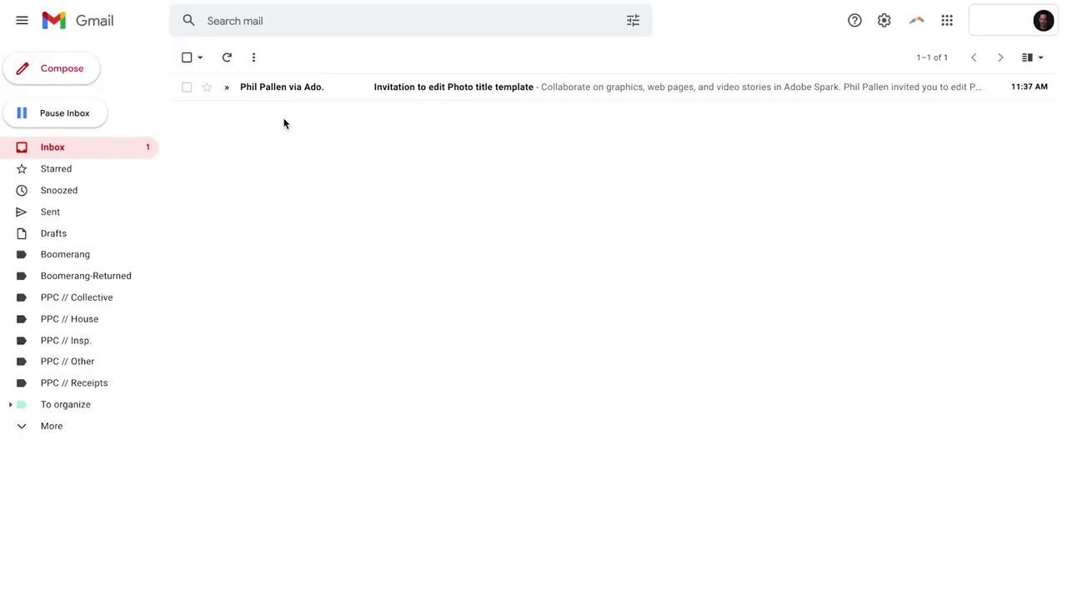
# Accept the Photo title template invitation e-mail with Start Collaborating
pyautogui.click(293, 87)
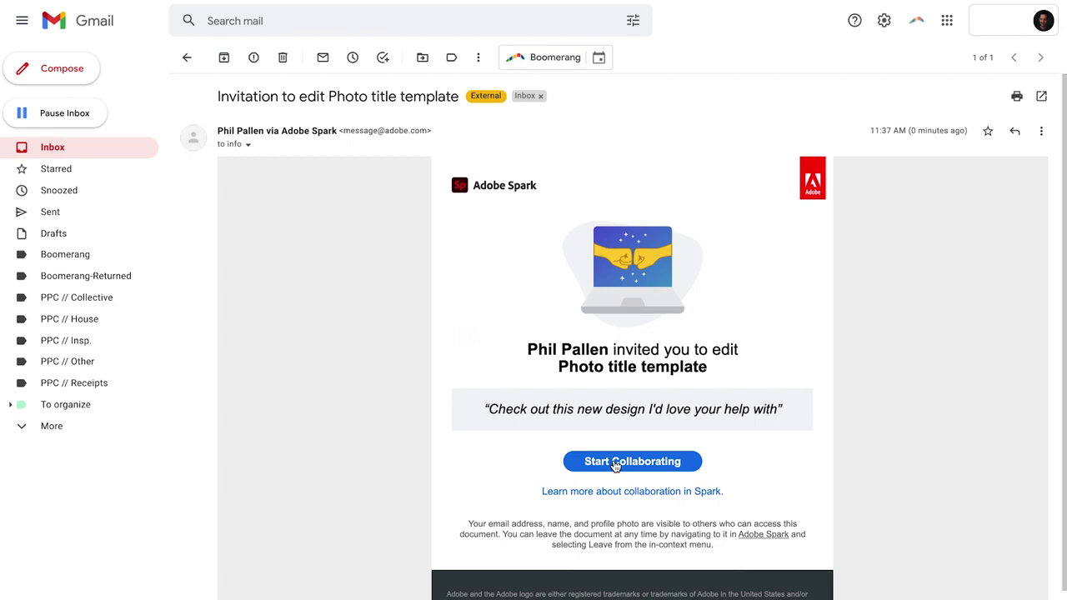
pyautogui.click(615, 461)
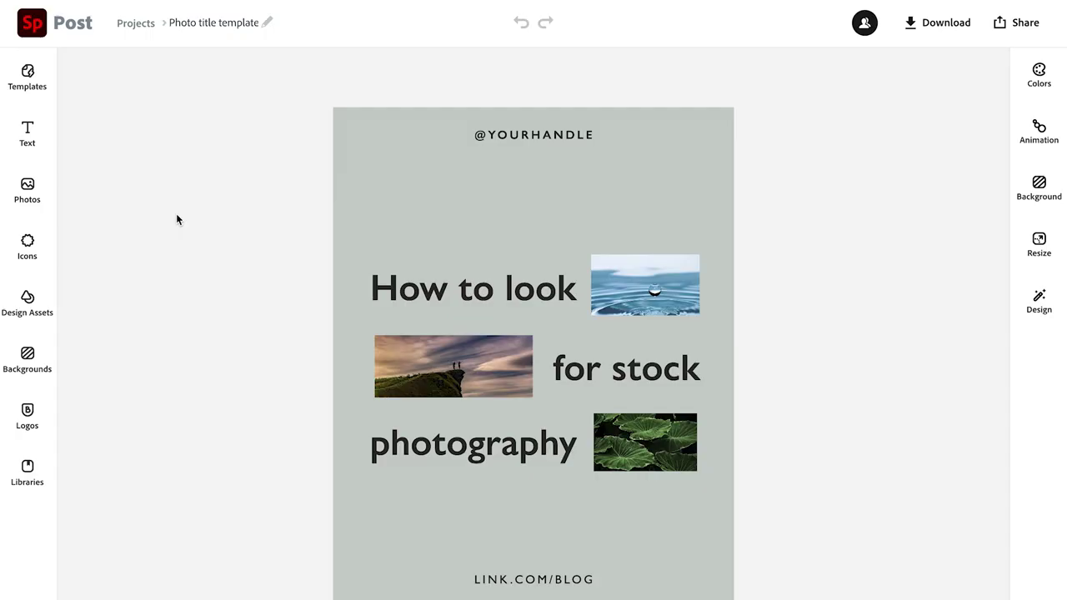
# Show the Photo title template's members to see who can edit it
pyautogui.click(864, 23)
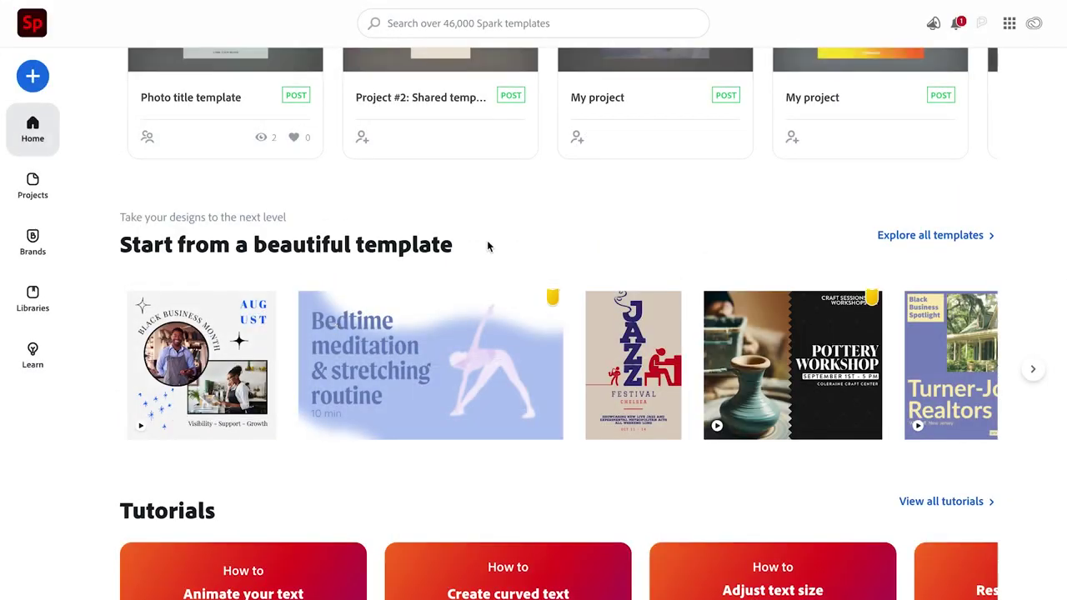
# Open the full Spark template collection and scroll through the available templates
pyautogui.click(950, 236)
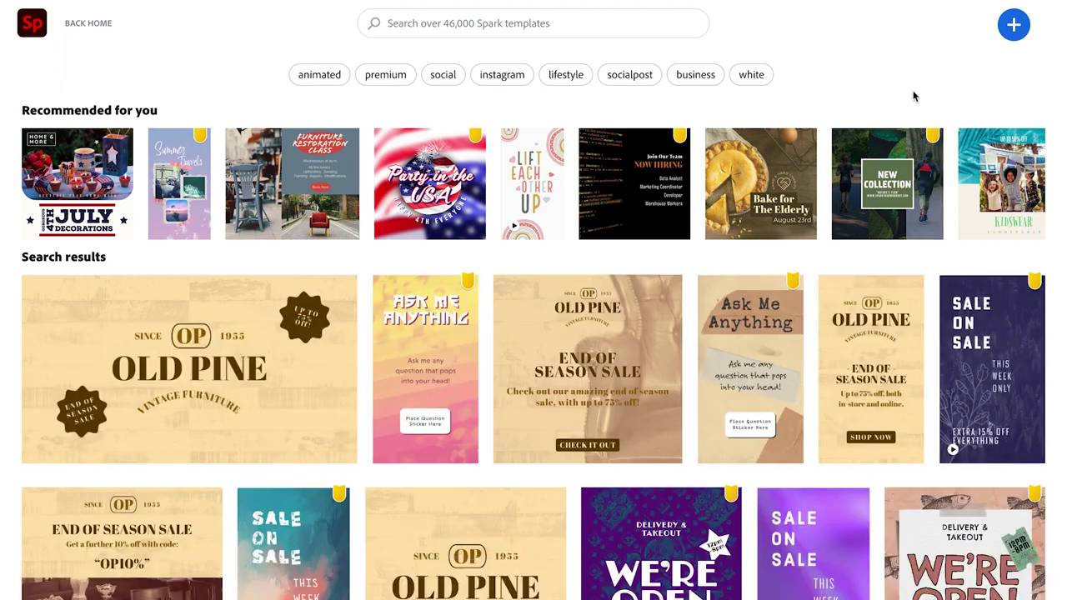
pyautogui.scroll(-4, 828, 335)
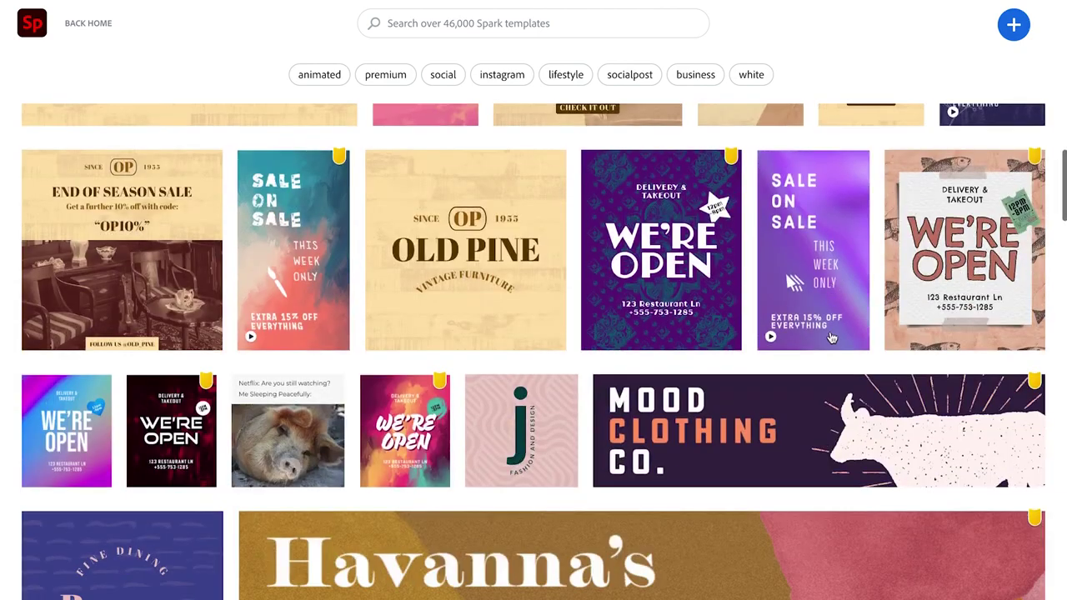
pyautogui.scroll(-14, 831, 336)
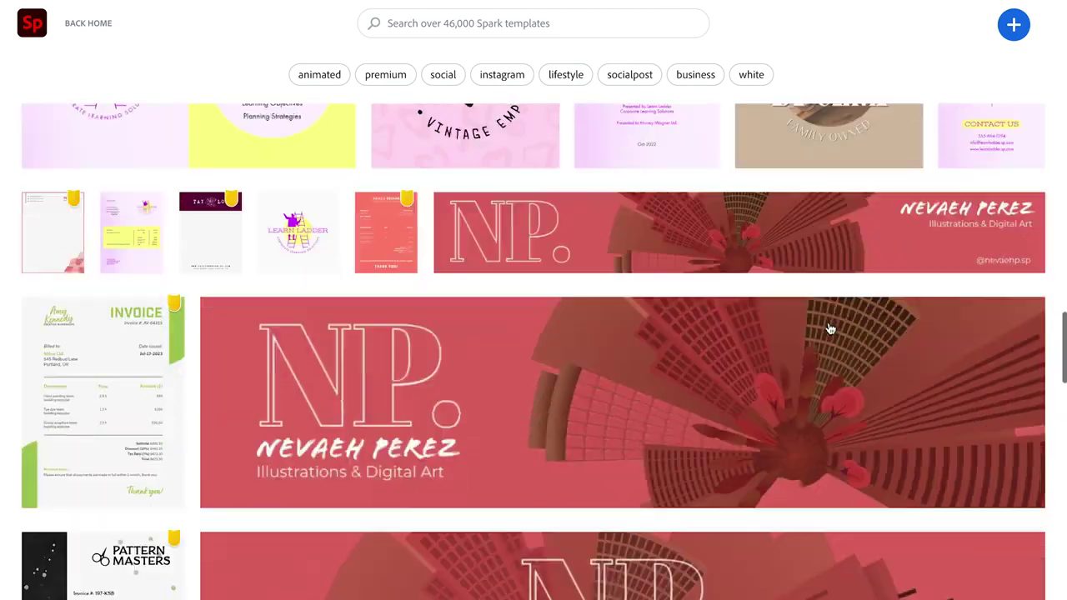
pyautogui.scroll(-10, 830, 329)
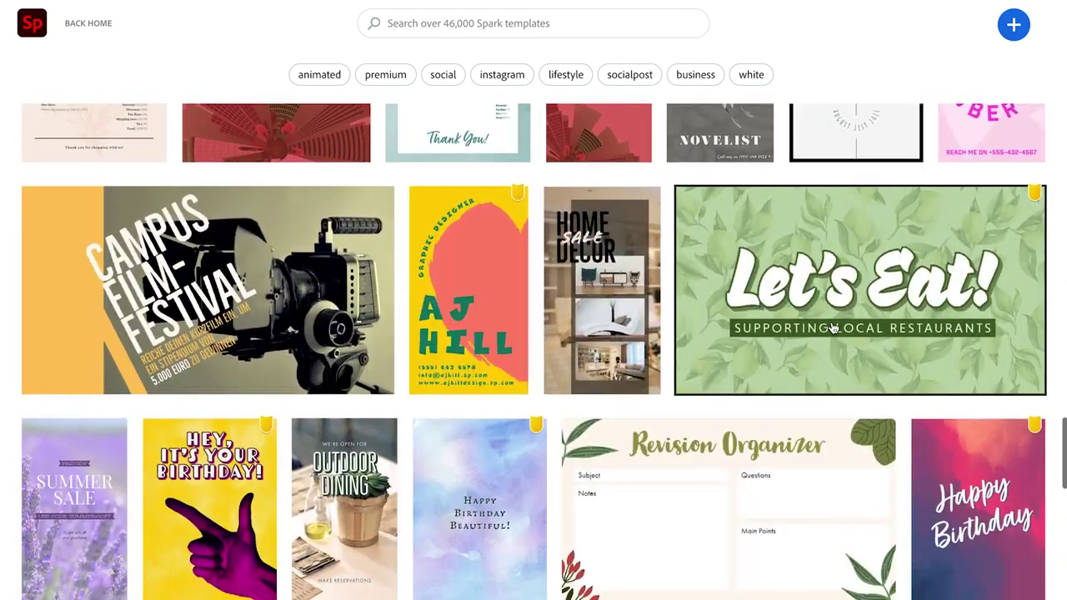
pyautogui.scroll(-3, 833, 327)
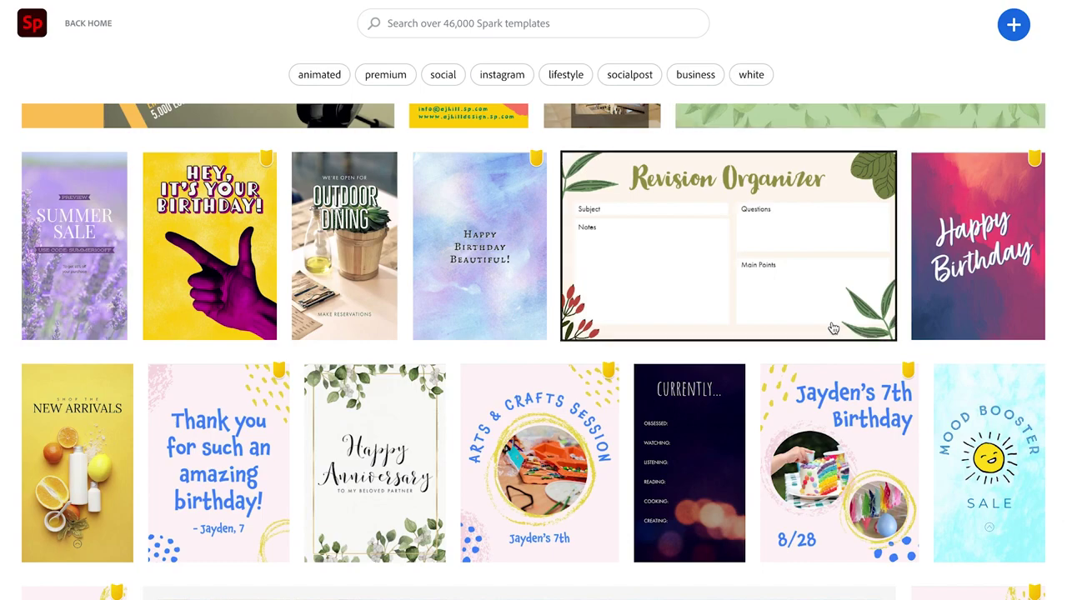
pyautogui.scroll(-10, 834, 328)
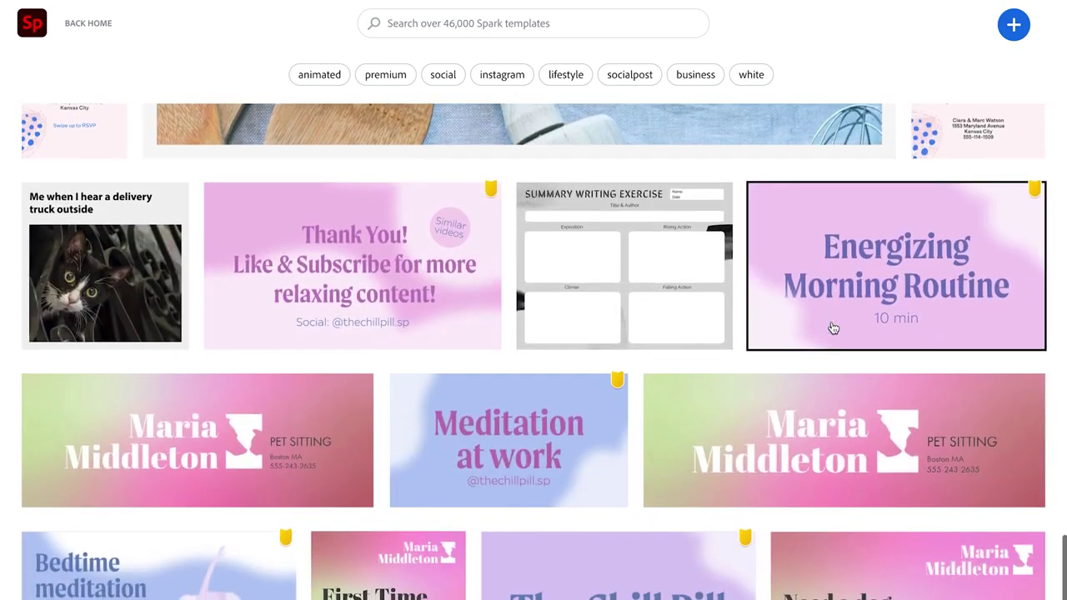
pyautogui.scroll(-5, 834, 328)
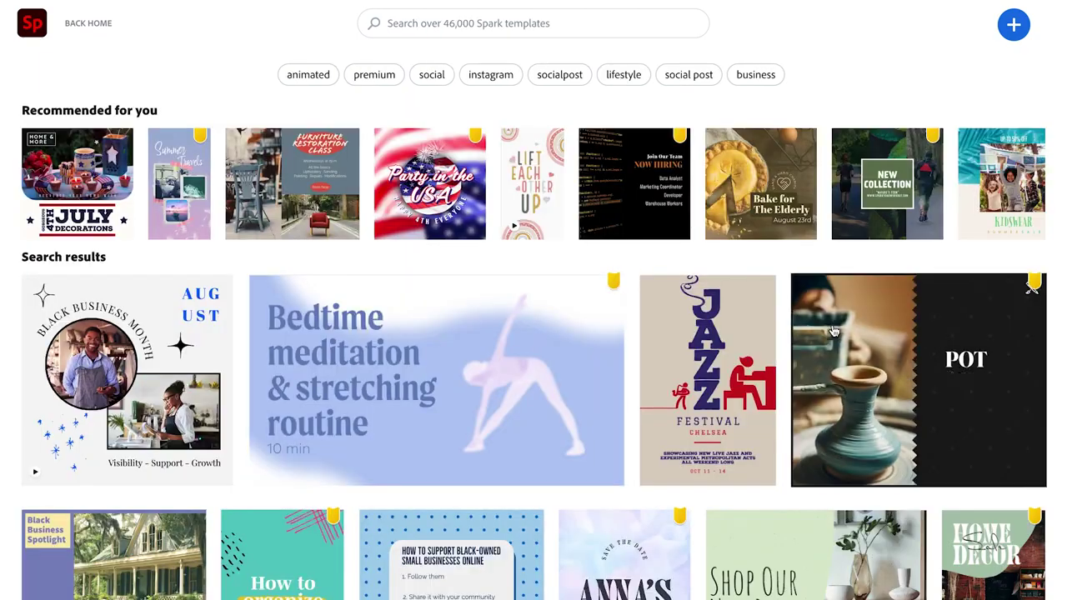
pyautogui.scroll(-3, 832, 331)
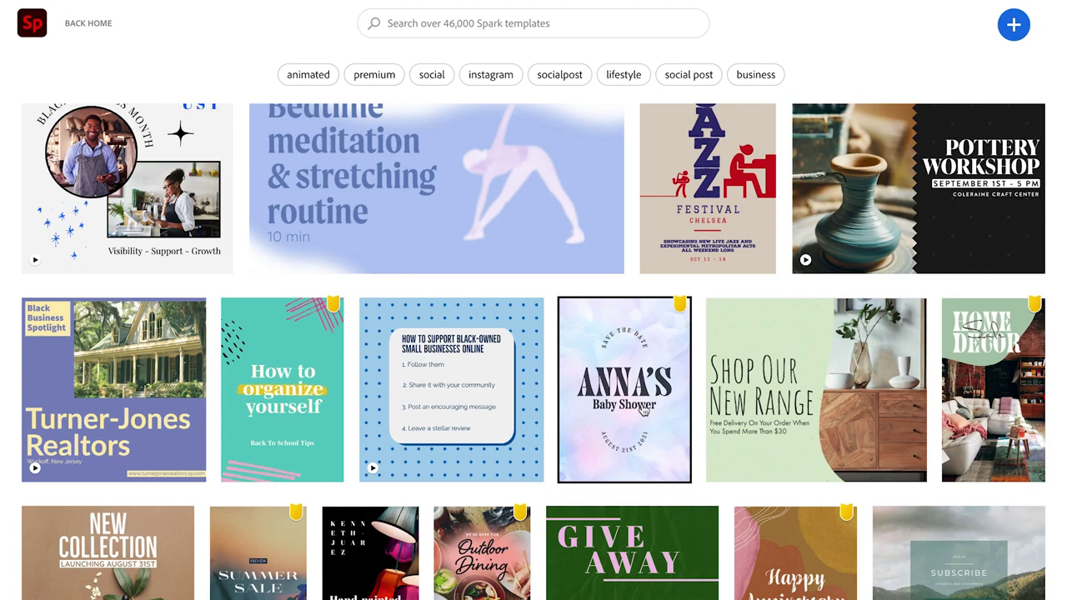
pyautogui.scroll(-2, 675, 408)
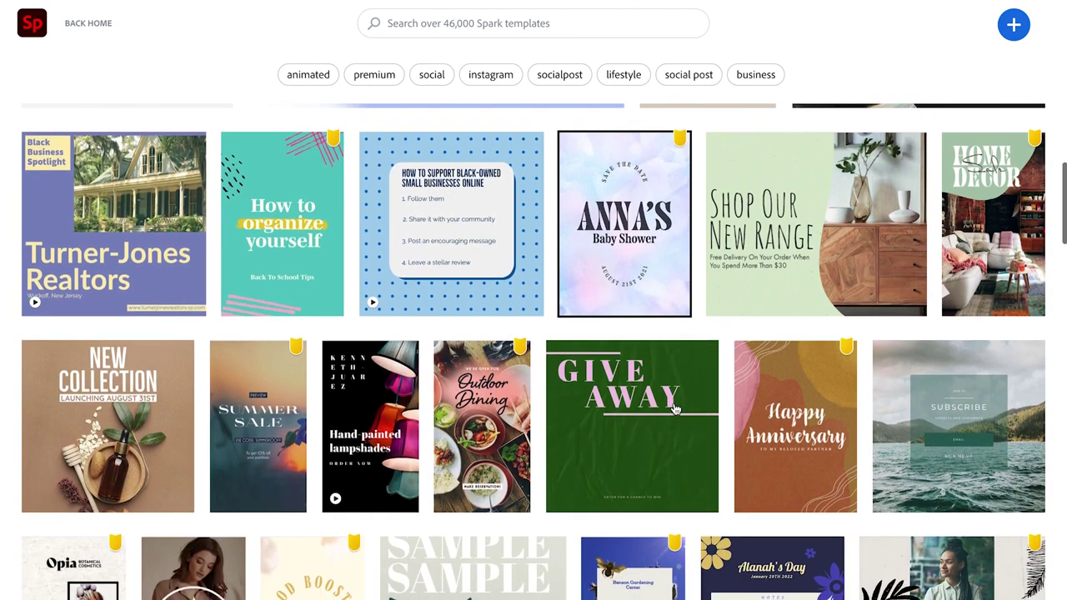
pyautogui.scroll(4, 675, 408)
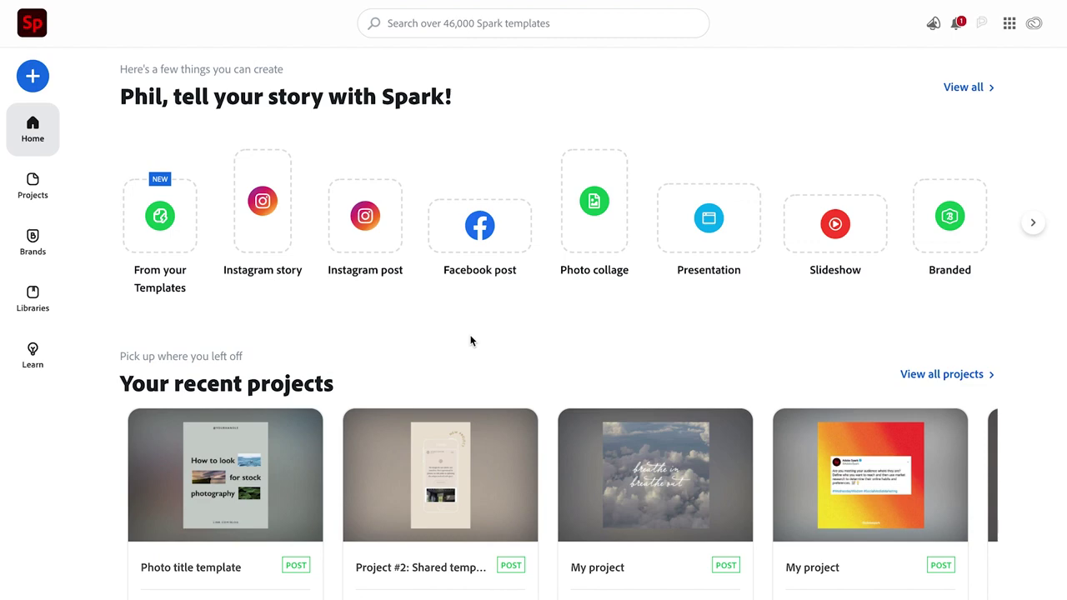
# Search Spark templates for 'Youtube thumbnail' and skim the results
pyautogui.click(442, 24)
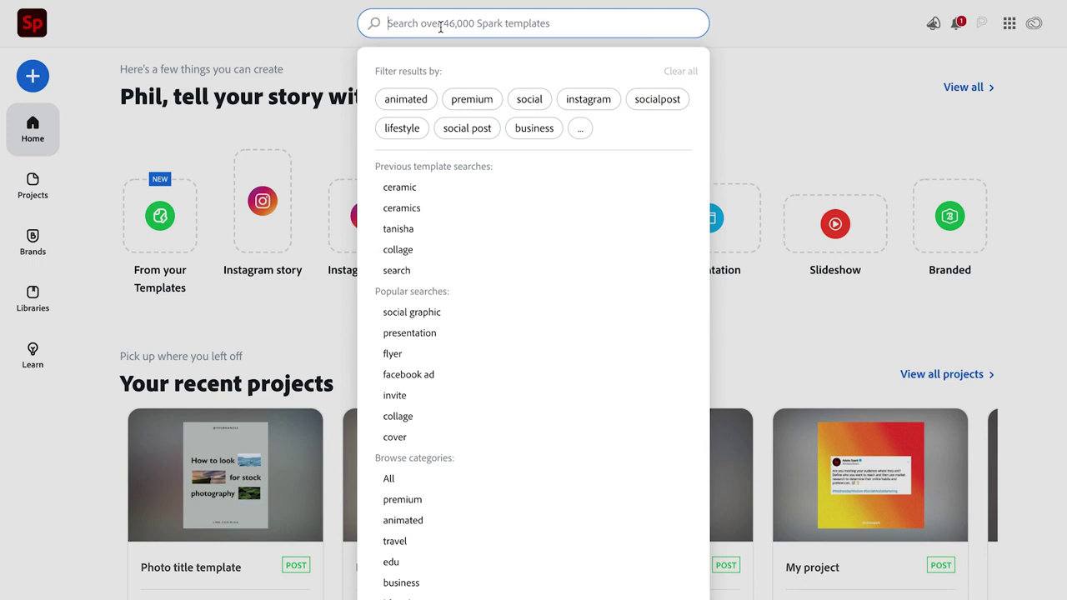
pyautogui.write('Youtube')
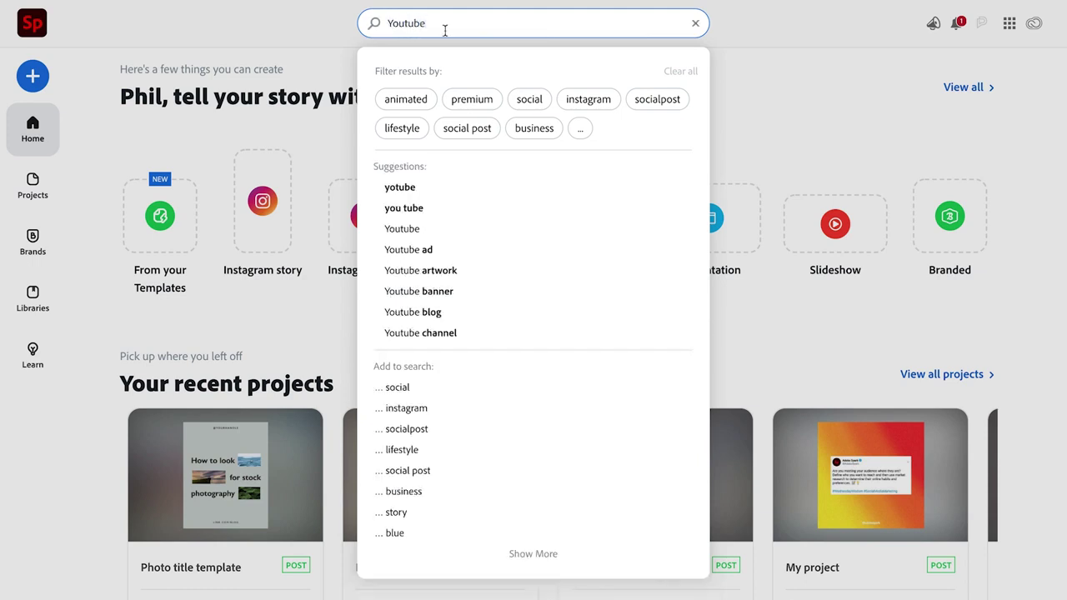
pyautogui.write(' thumbnail')
pyautogui.press('Return')
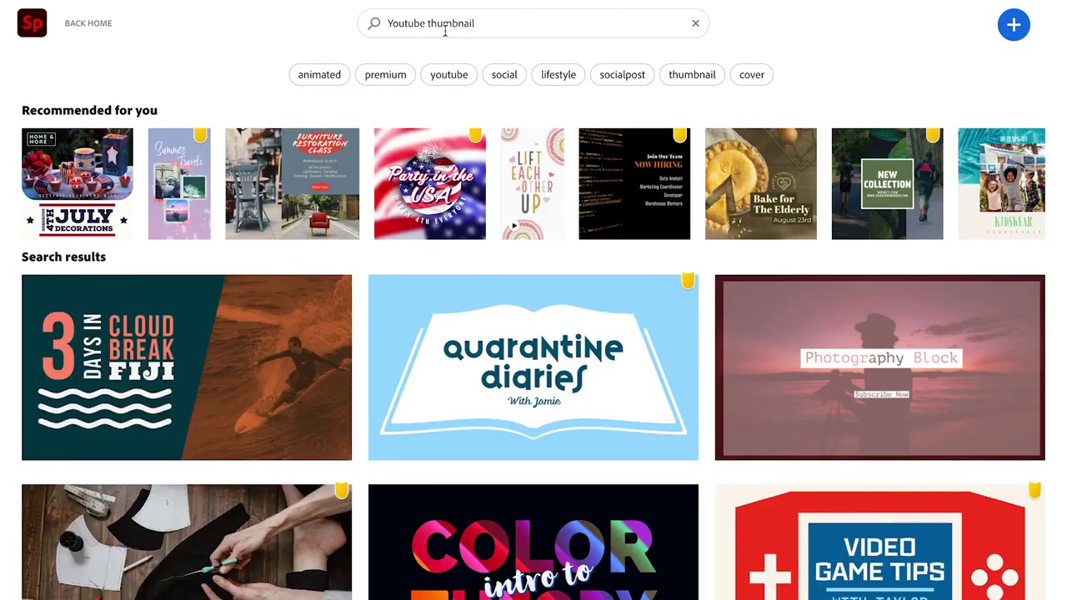
pyautogui.scroll(-5, 631, 302)
pyautogui.scroll(5, 631, 303)
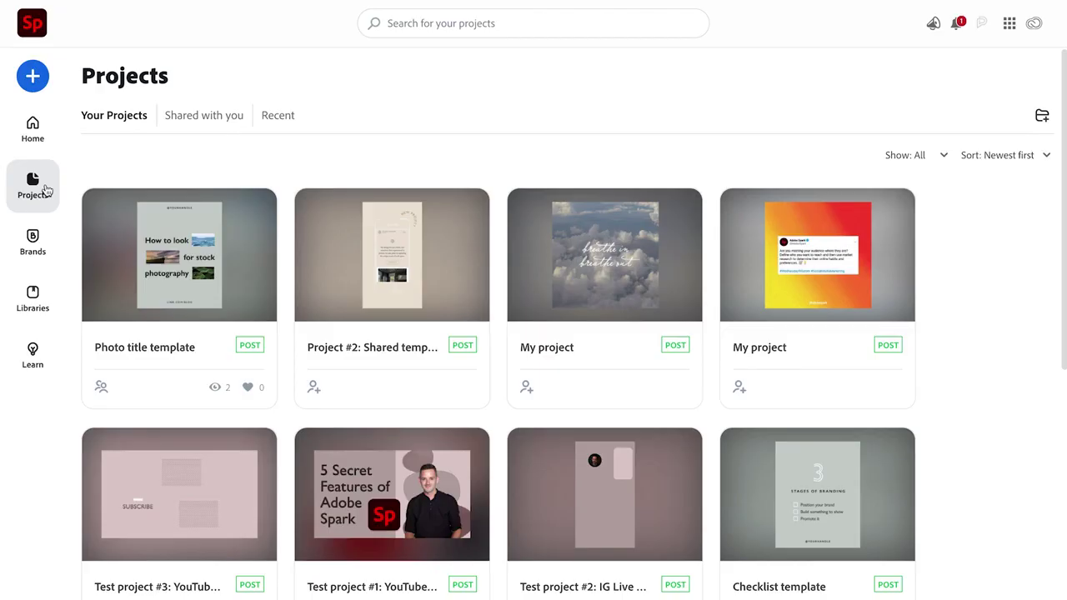
# Search your own projects for 'youtube thumbnail', then list all projects again
pyautogui.click(408, 22)
pyautogui.write('you')
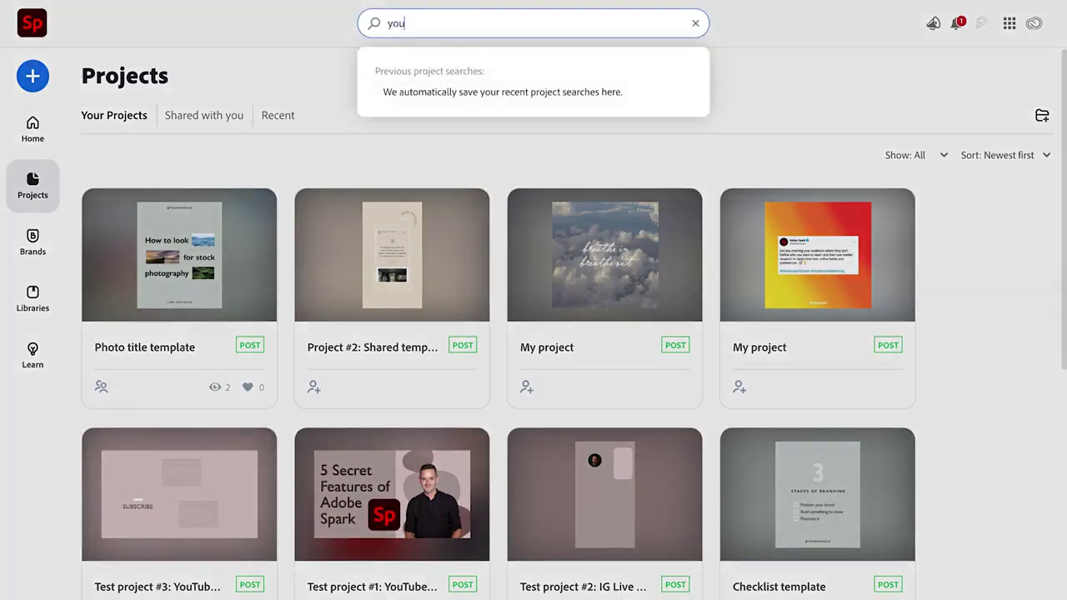
pyautogui.write('tube thumbnail')
pyautogui.press('Return')
pyautogui.moveTo(131, 245)
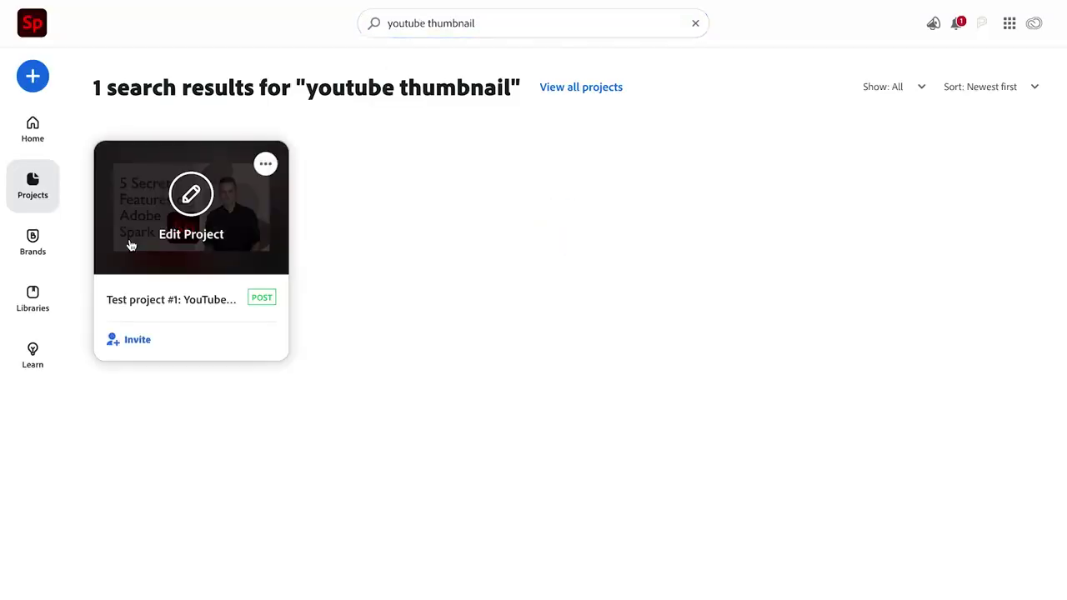
pyautogui.click(603, 88)
pyautogui.moveTo(624, 331)
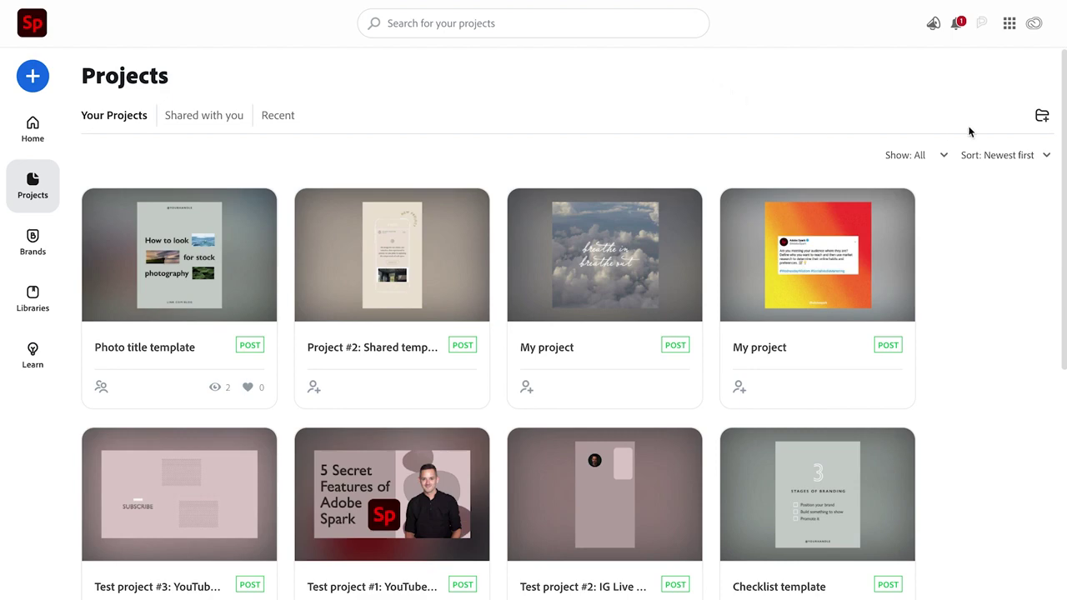
# Create a new project folder named 'Shared templates'
pyautogui.click(1042, 116)
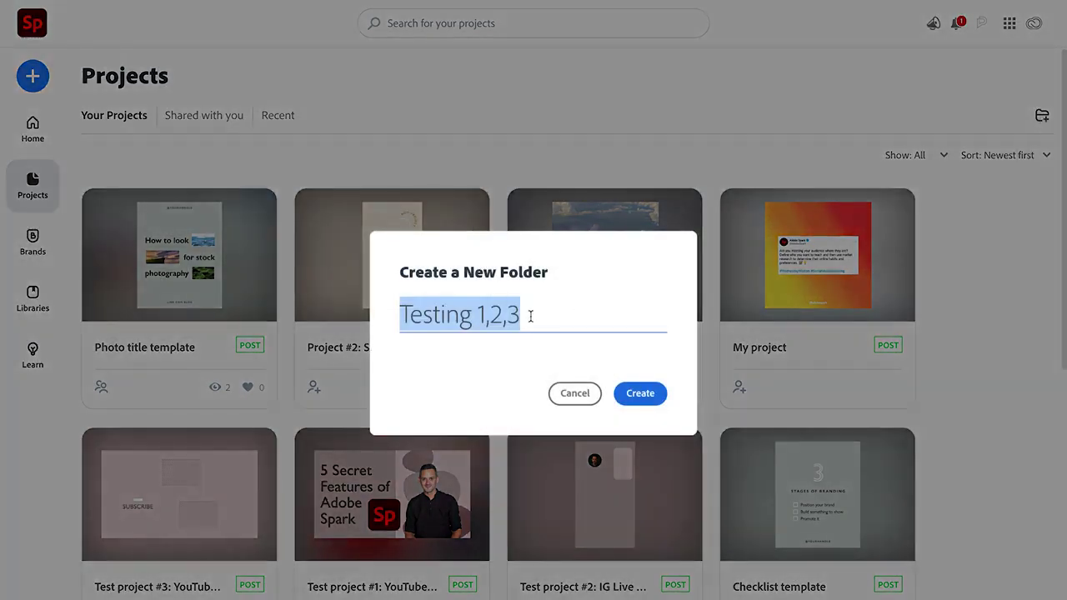
pyautogui.write('Shared templates')
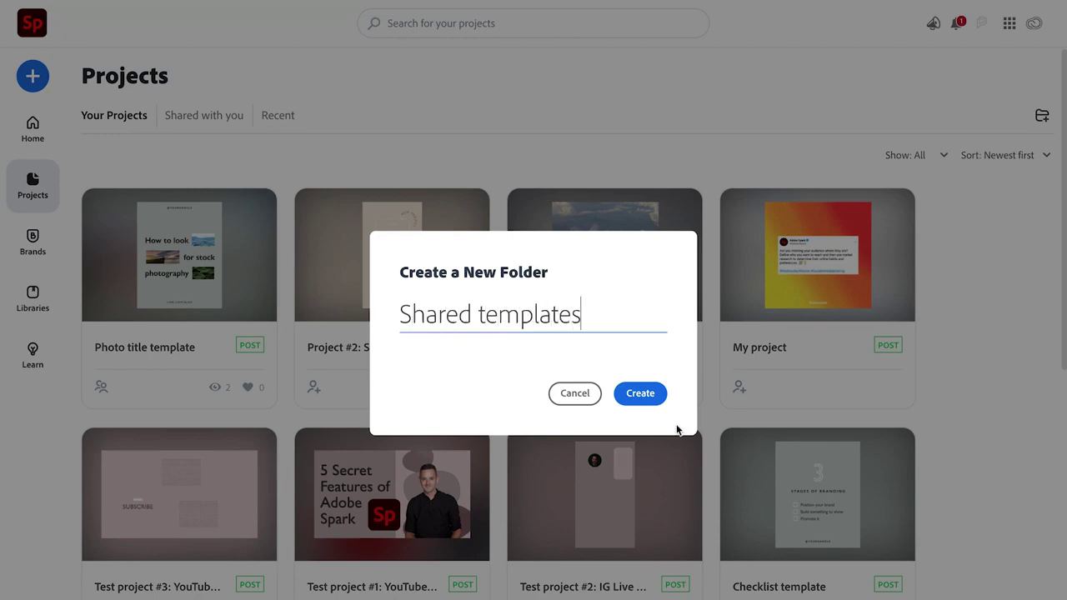
pyautogui.click(636, 392)
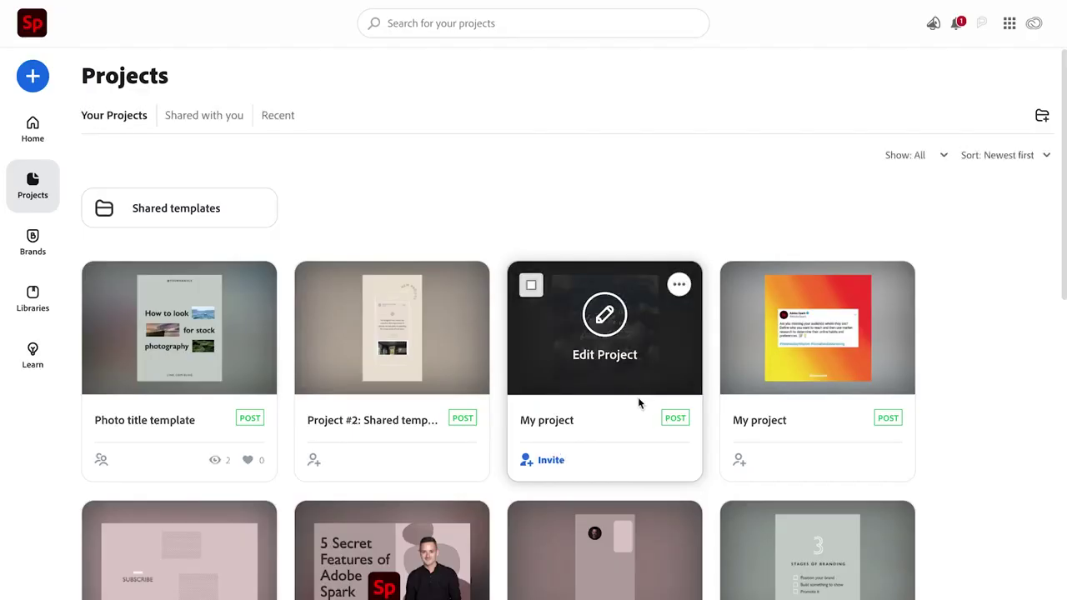
# Move the four template projects, including Checklist, Memorable quote and Try this, into Shared templates
pyautogui.scroll(-3, 922, 441)
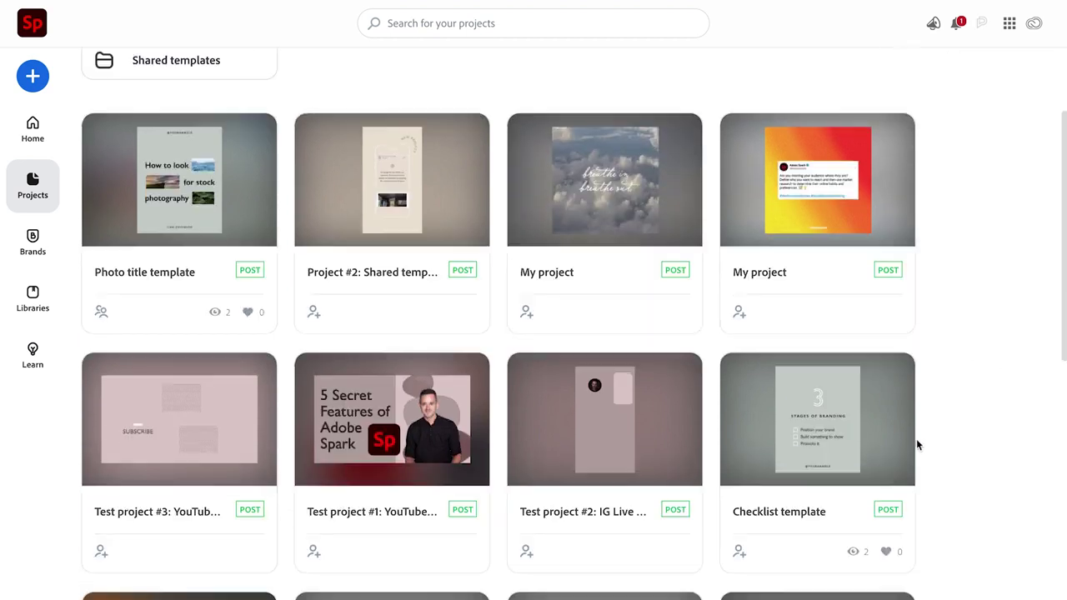
pyautogui.click(743, 294)
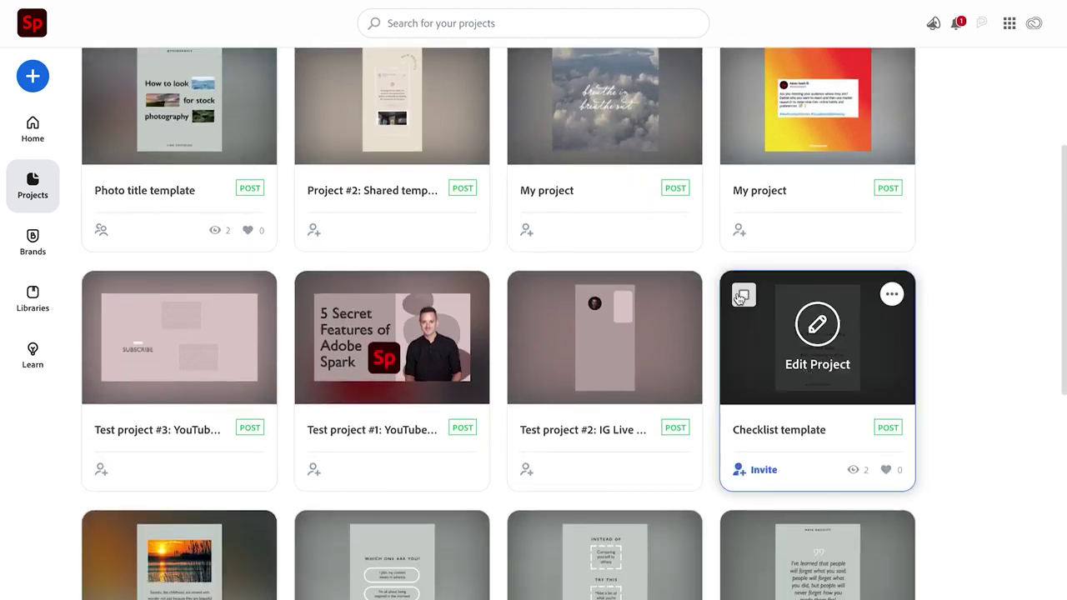
pyautogui.click(744, 534)
pyautogui.scroll(-1, 744, 534)
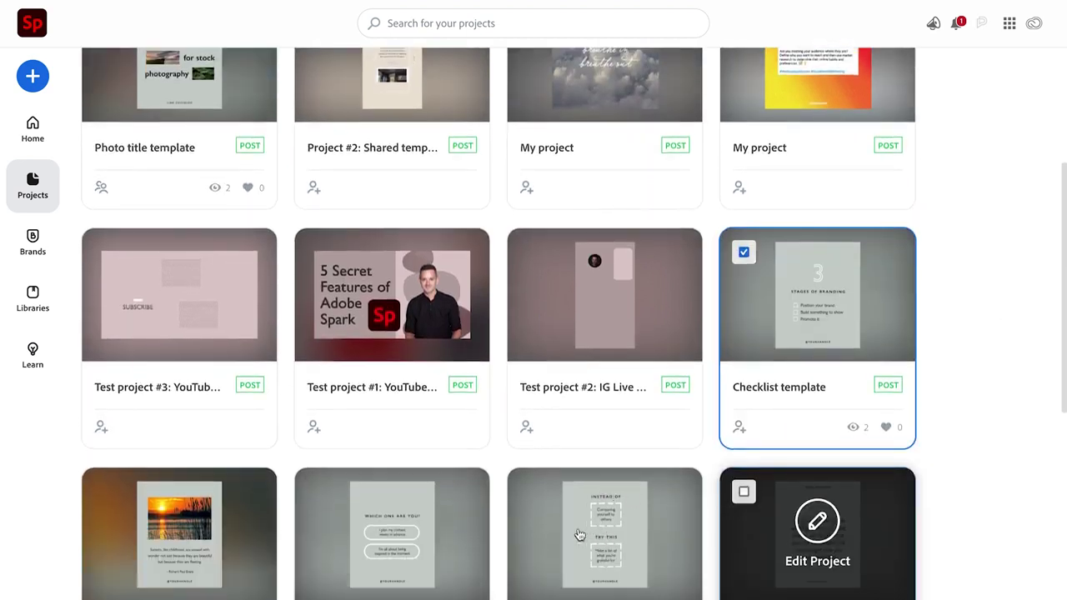
pyautogui.click(531, 448)
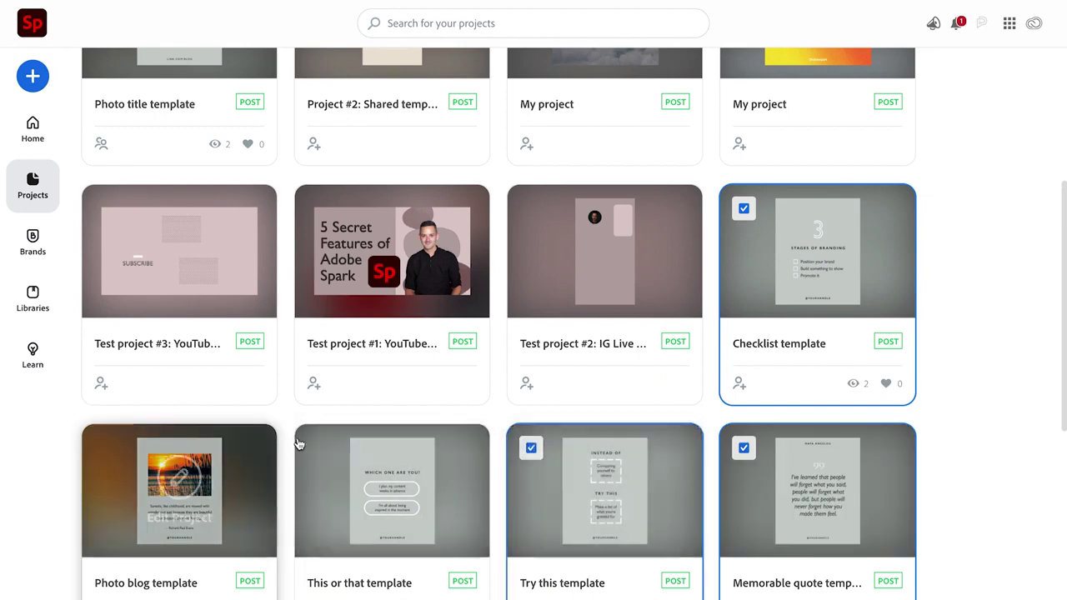
pyautogui.scroll(3, 602, 452)
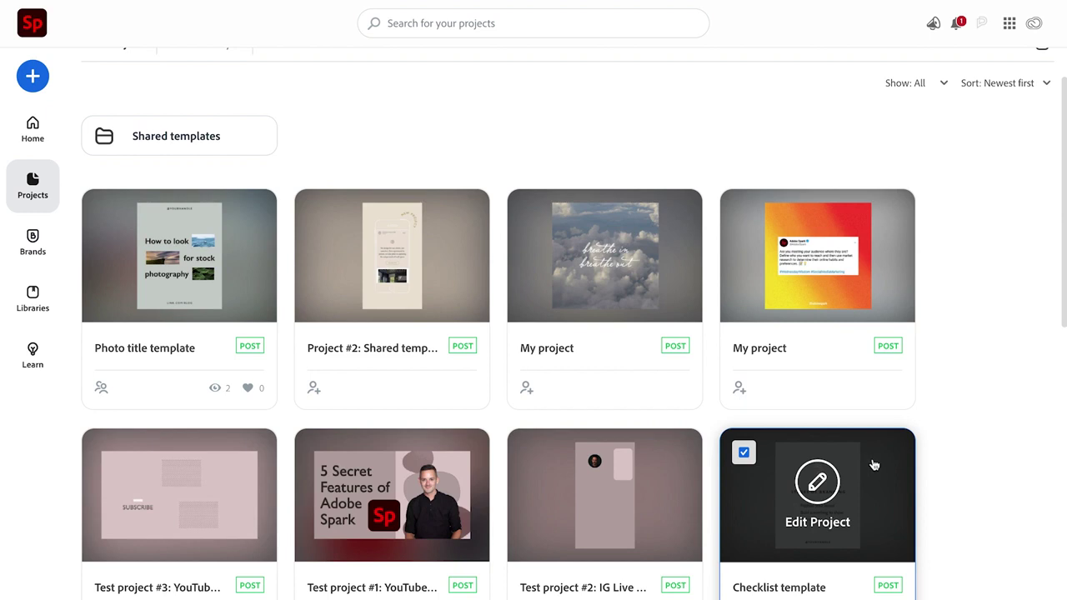
pyautogui.moveTo(875, 465); pyautogui.dragTo(219, 146)
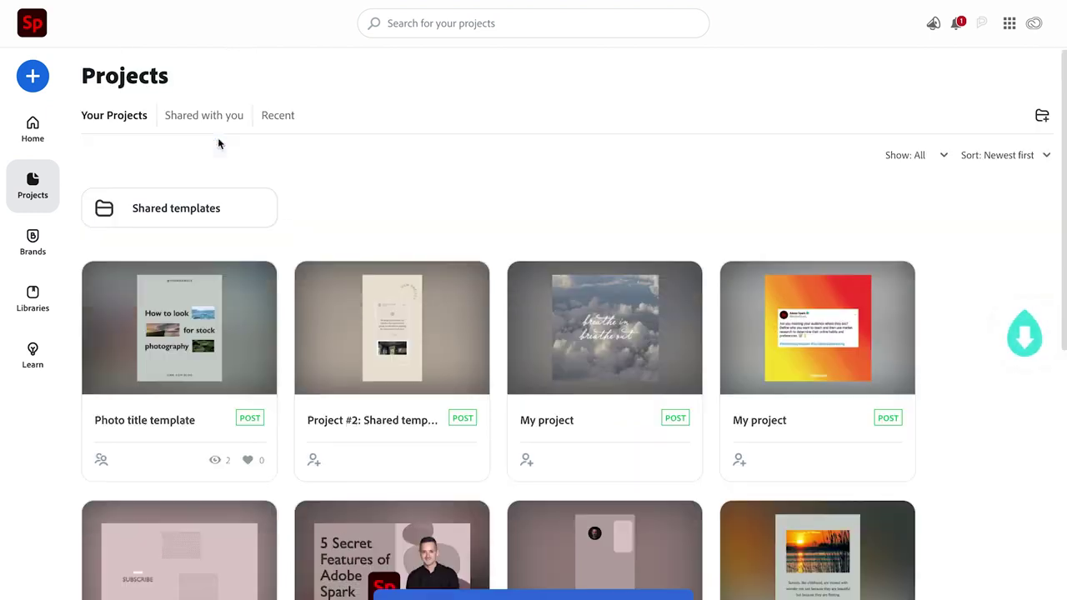
# Open the Shared templates folder, then view the Recent and Shared with you project lists
pyautogui.click(227, 207)
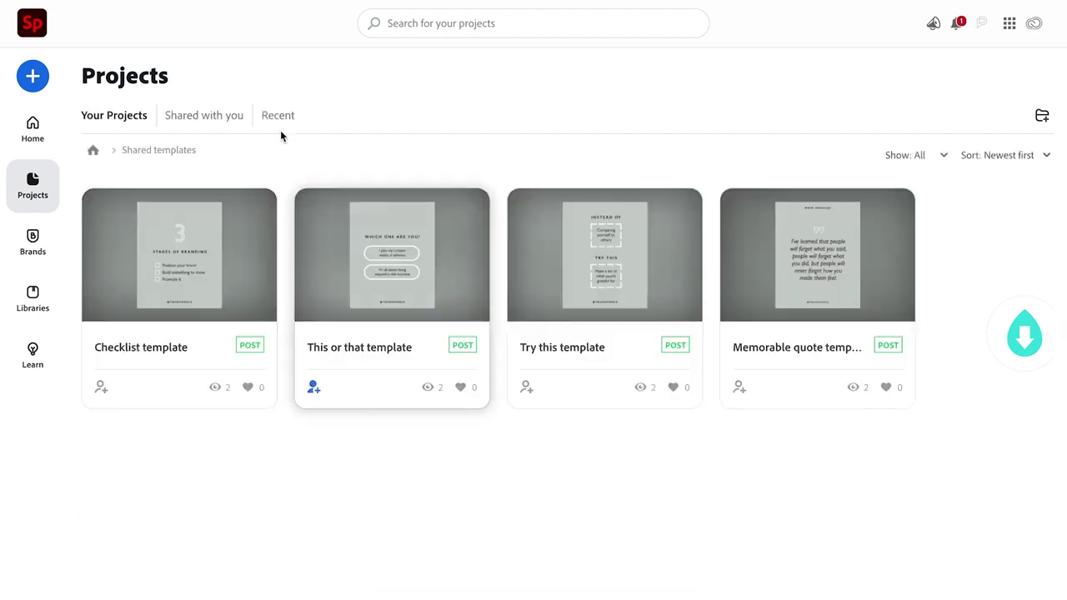
pyautogui.click(269, 116)
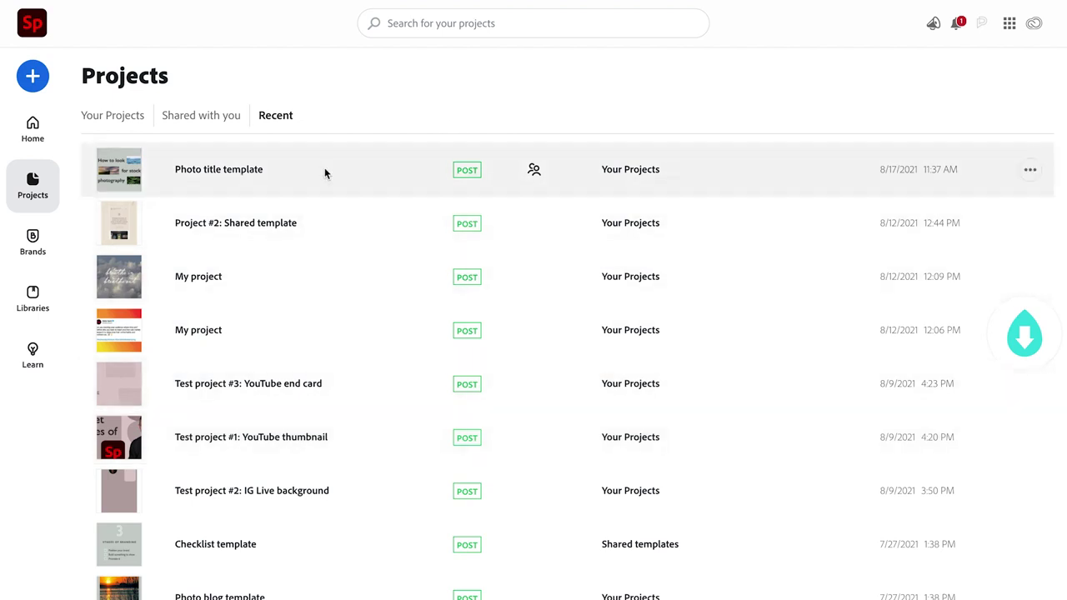
pyautogui.click(206, 118)
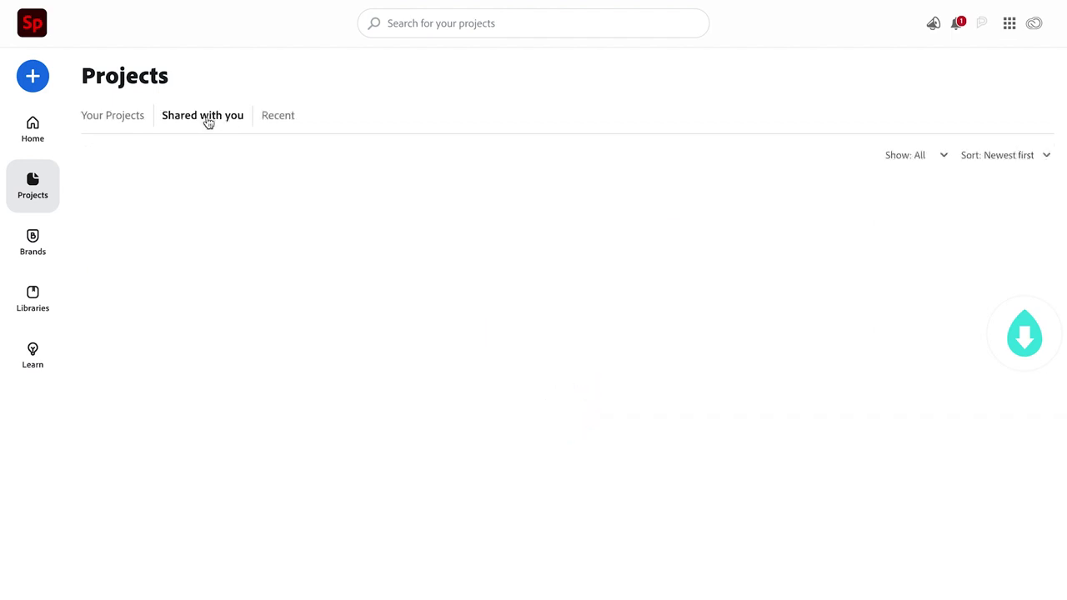